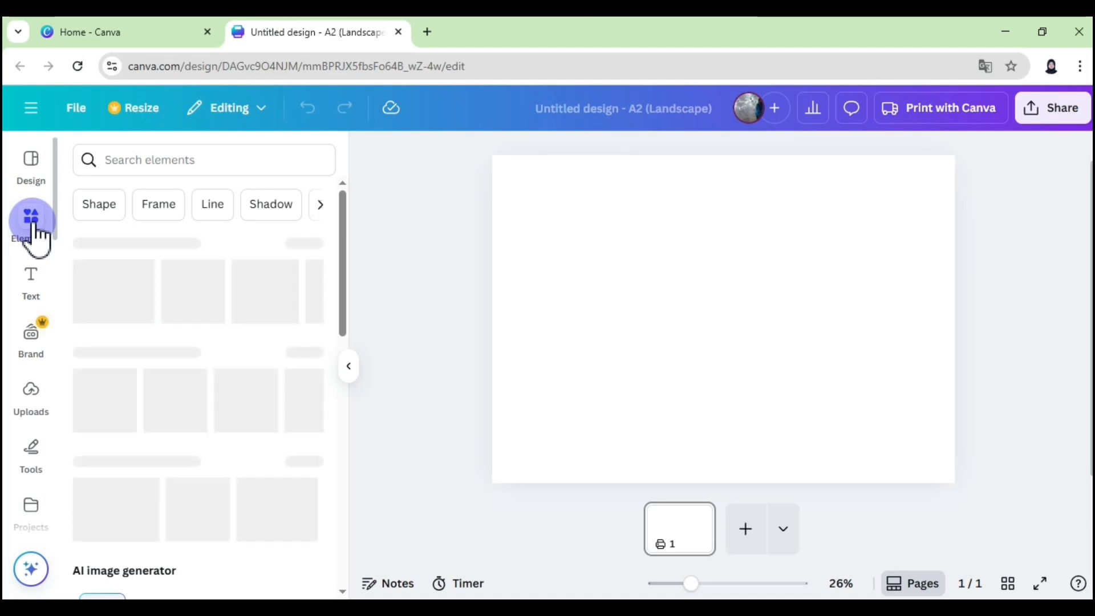
Add a circle shape to the blank page, enlarge it and fill it with black
{"action": "left_click", "coordinate": [98, 205]}
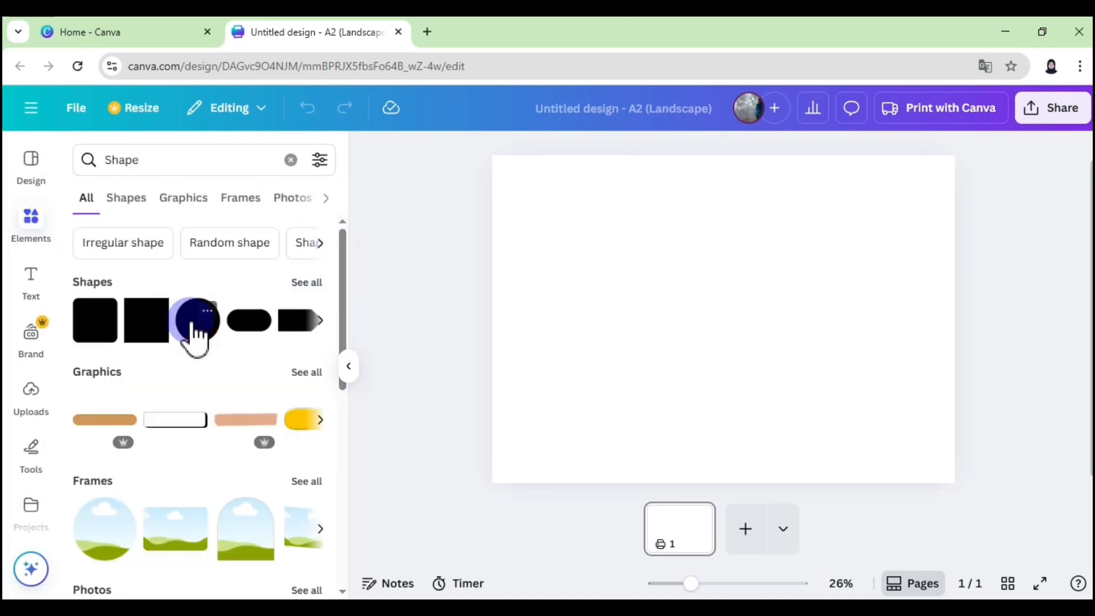
{"action": "left_click", "coordinate": [194, 322]}
{"action": "left_click_drag", "start_coordinate": [675, 270], "coordinate": [589, 213]}
{"action": "left_click_drag", "start_coordinate": [772, 367], "coordinate": [850, 416]}
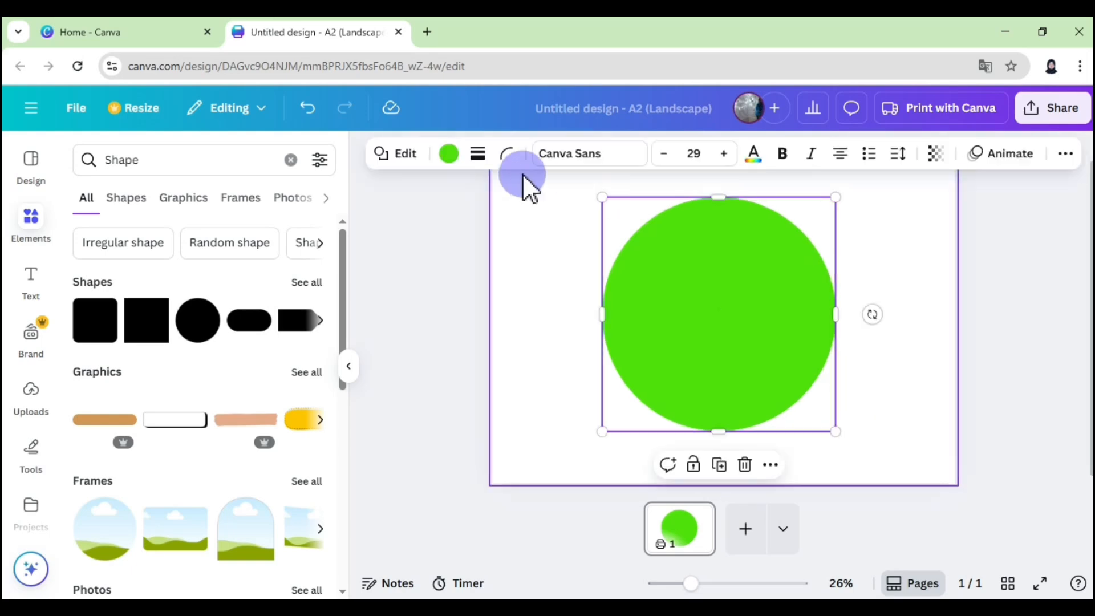
{"action": "left_click", "coordinate": [449, 154]}
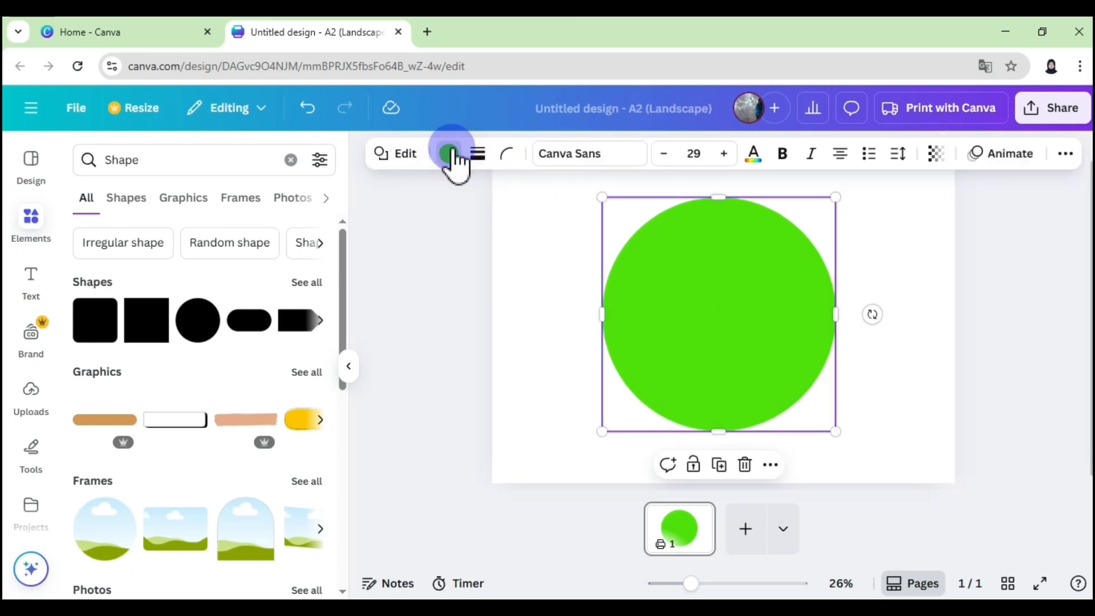
{"action": "left_click", "coordinate": [165, 272]}
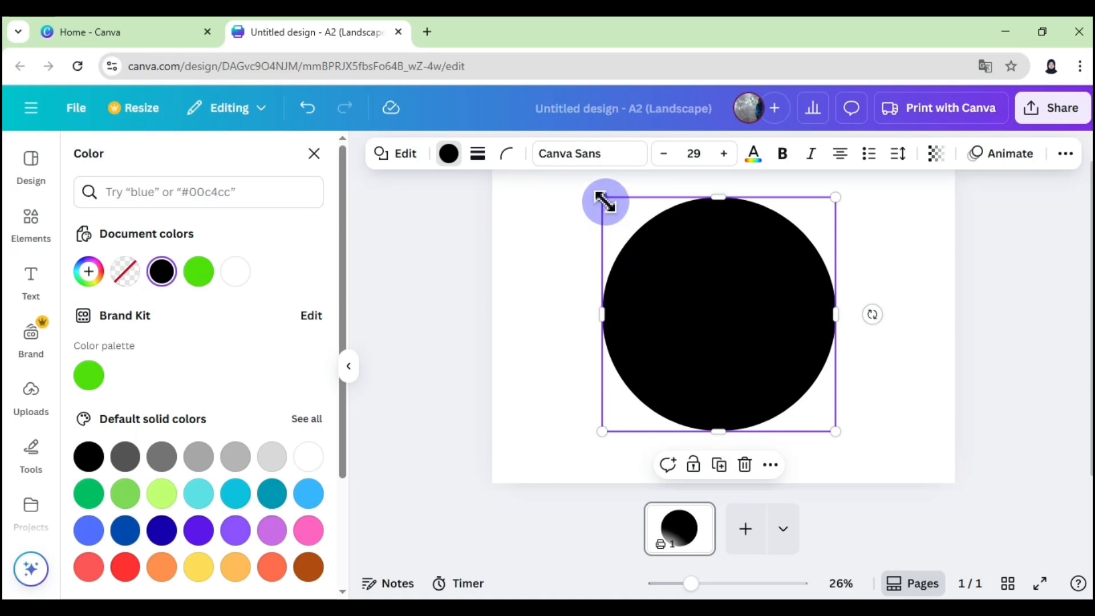
Enlarge the black circle to nearly the full page height, about 393 × 393, and center it on the page
{"action": "left_click_drag", "start_coordinate": [604, 202], "coordinate": [547, 176]}
{"action": "left_click_drag", "start_coordinate": [833, 425], "coordinate": [878, 451]}
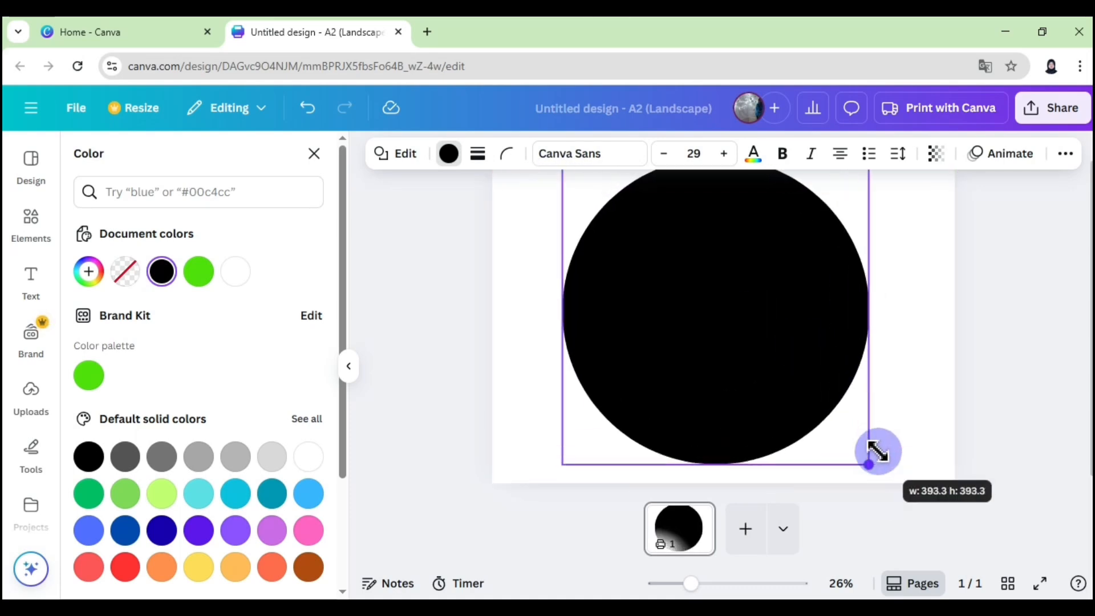
{"action": "left_click", "coordinate": [723, 398]}
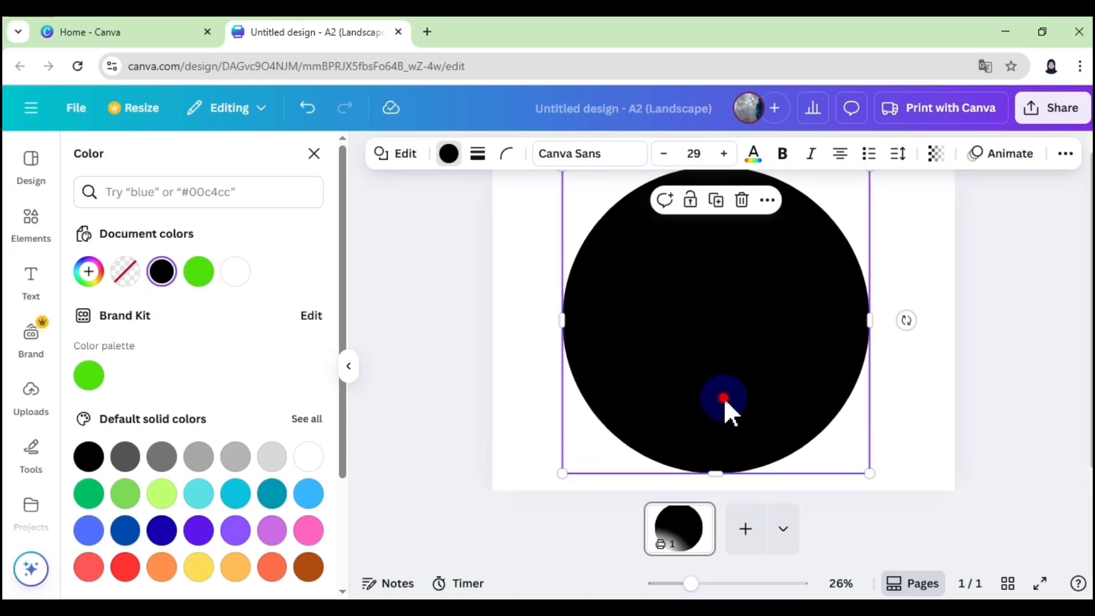
{"action": "left_click_drag", "start_coordinate": [723, 398], "coordinate": [723, 403]}
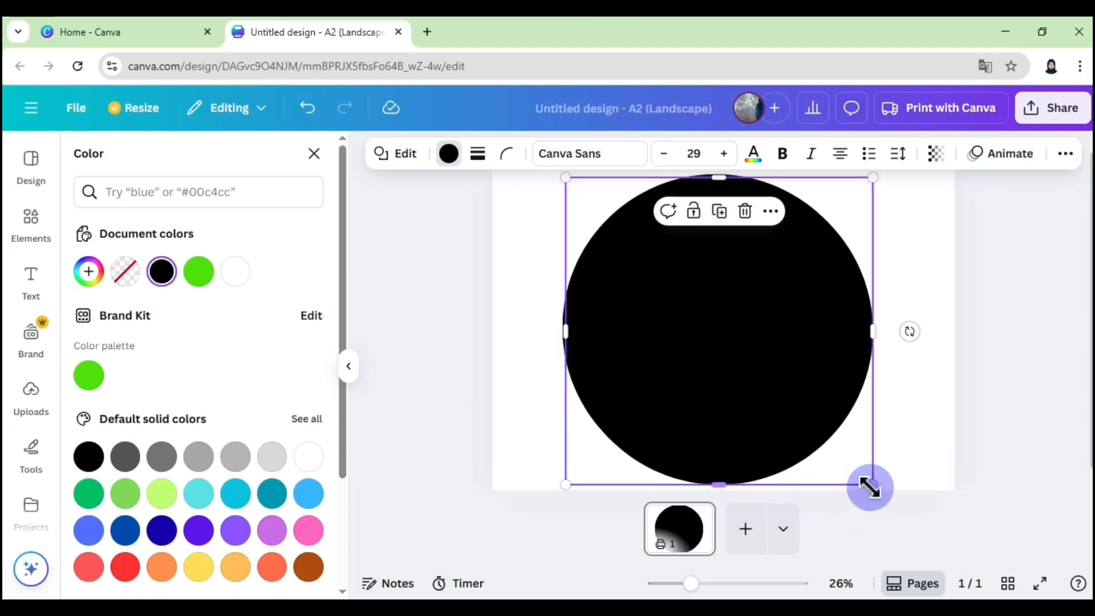
Place a smaller duplicate of the circle centered on the black one and fill it with white
{"action": "left_click_drag", "start_coordinate": [870, 487], "coordinate": [782, 392]}
{"action": "left_click_drag", "start_coordinate": [685, 289], "coordinate": [717, 314]}
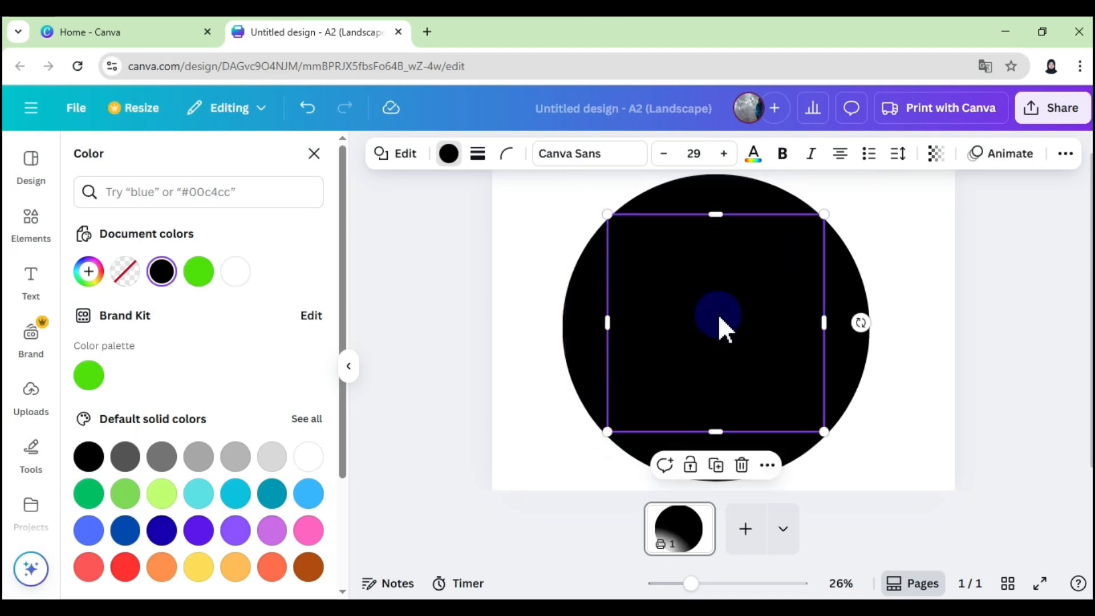
{"action": "left_click", "coordinate": [448, 154]}
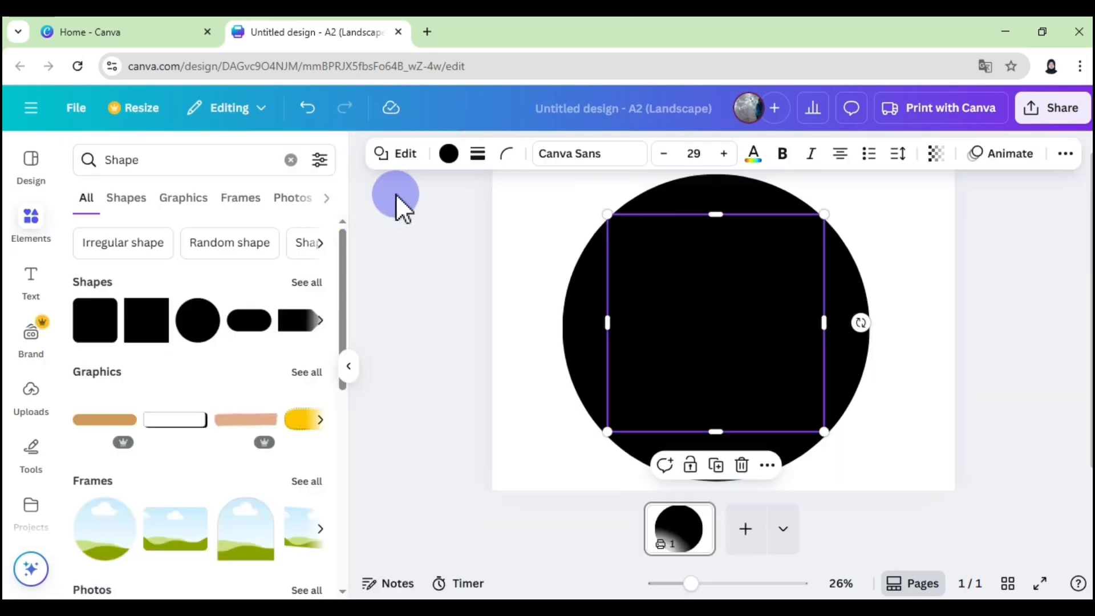
{"action": "left_click", "coordinate": [448, 153]}
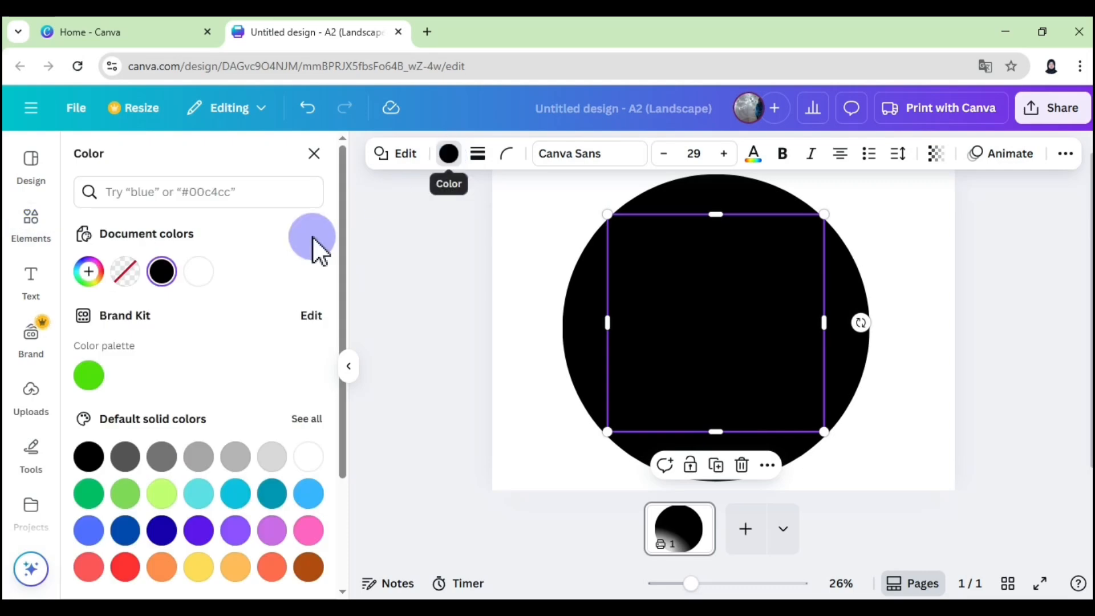
{"action": "left_click", "coordinate": [198, 272]}
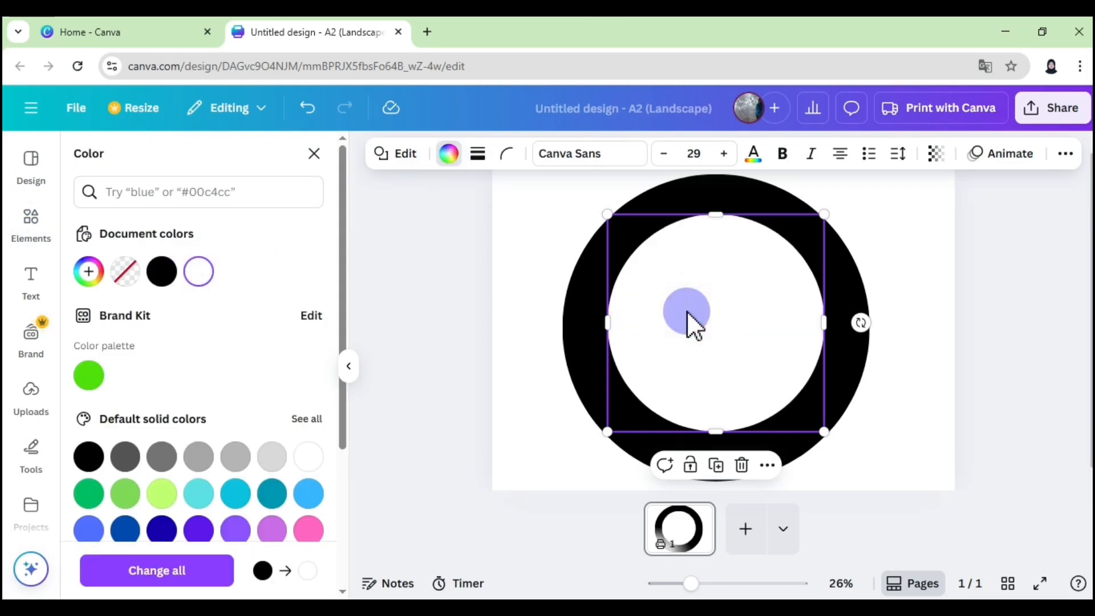
Shrink the white circle to about half the black circle's diameter and re-center it to form a wide black ring
{"action": "left_click_drag", "start_coordinate": [688, 314], "coordinate": [687, 318]}
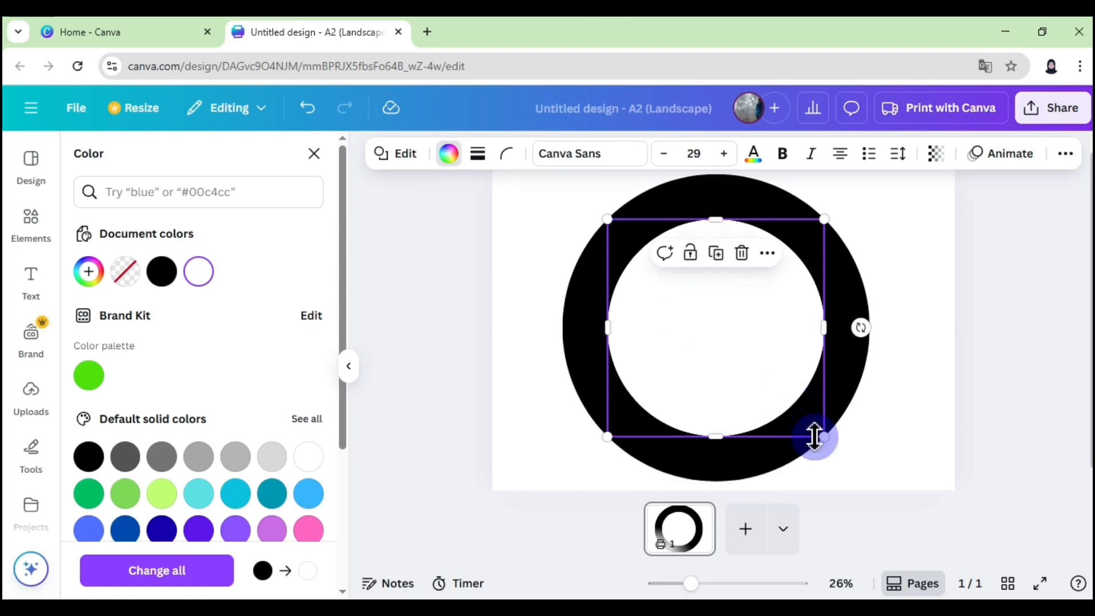
{"action": "left_click_drag", "start_coordinate": [813, 435], "coordinate": [775, 388]}
{"action": "mouse_move", "coordinate": [711, 317]}
{"action": "left_mouse_down"}
{"action": "mouse_move", "coordinate": [733, 342]}
{"action": "mouse_move", "coordinate": [724, 334]}
{"action": "left_mouse_up"}
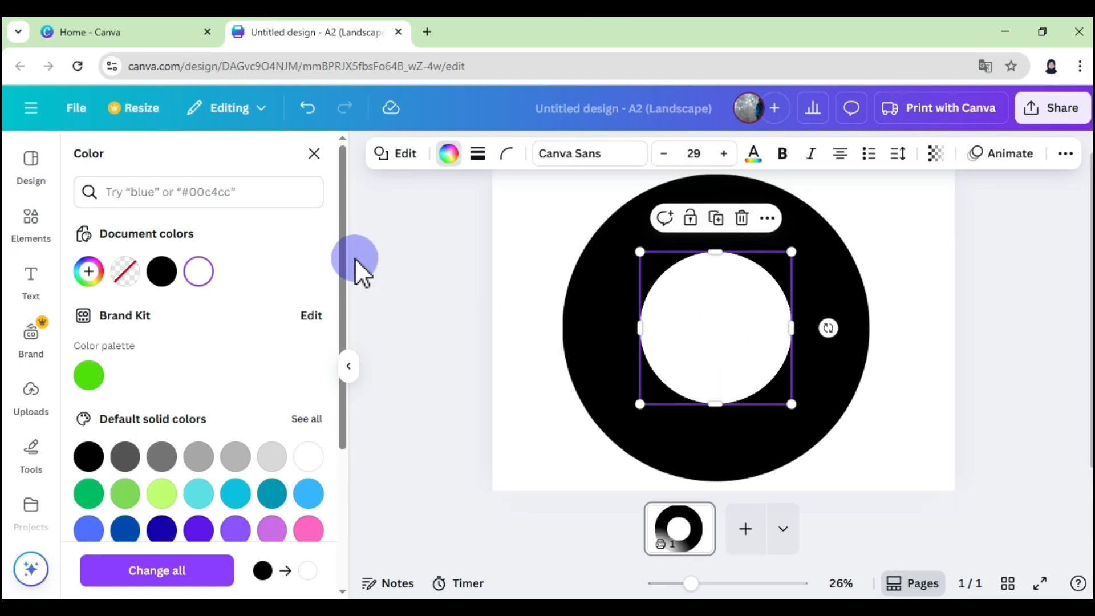
Add a straight horizontal line through the ring's center, spanning the full width of the black circle
{"action": "mouse_move", "coordinate": [345, 262]}
{"action": "left_mouse_down"}
{"action": "mouse_move", "coordinate": [335, 445]}
{"action": "mouse_move", "coordinate": [346, 263]}
{"action": "left_mouse_up"}
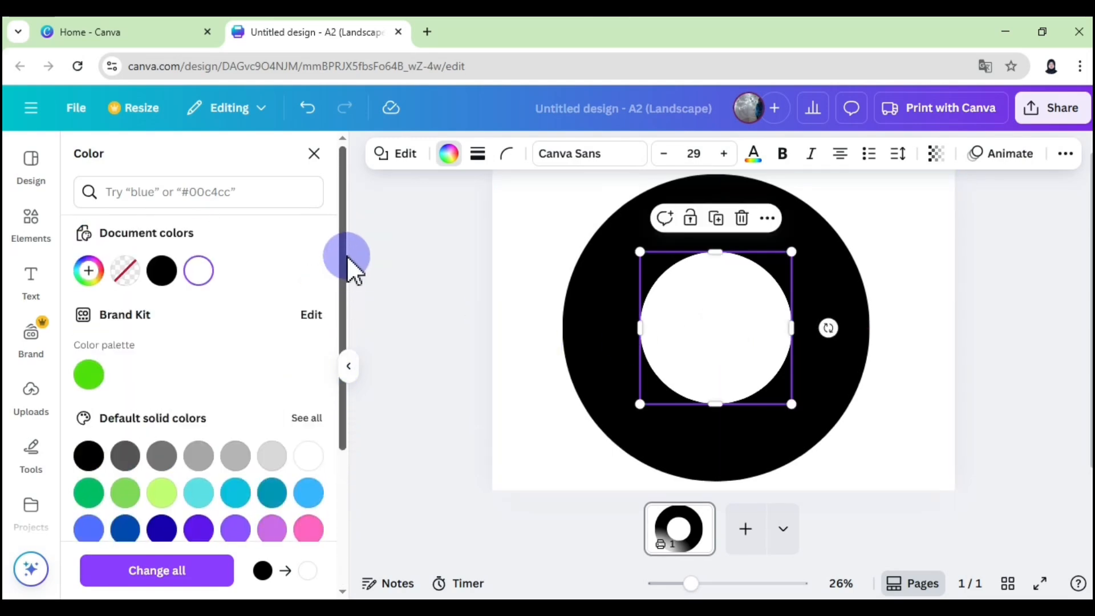
{"action": "left_click", "coordinate": [313, 153]}
{"action": "left_click", "coordinate": [313, 293]}
{"action": "left_click_drag", "start_coordinate": [335, 433], "coordinate": [340, 264]}
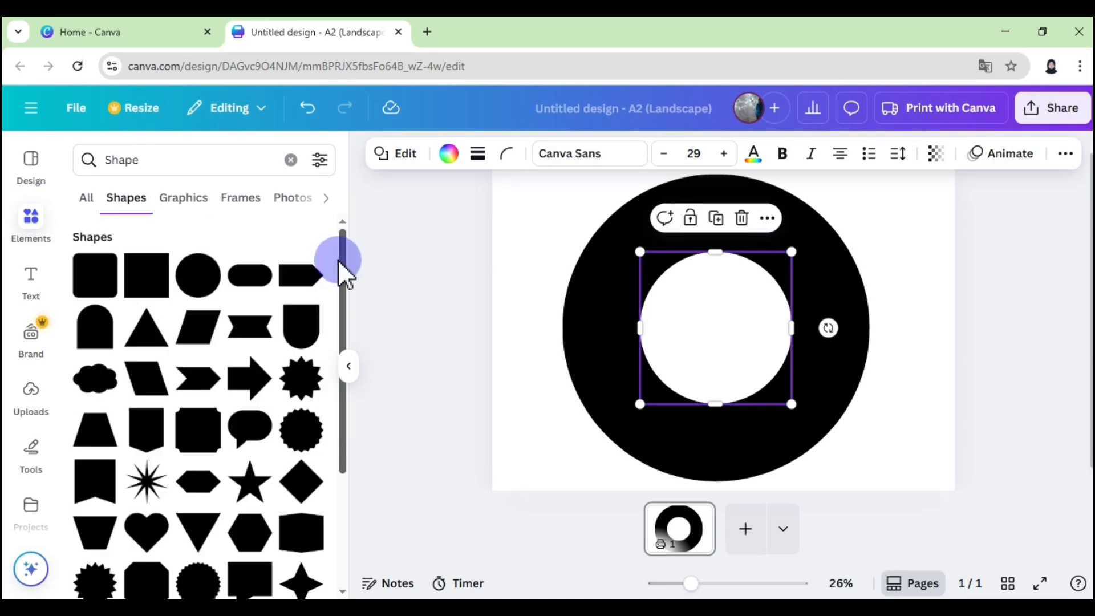
{"action": "left_click", "coordinate": [290, 160]}
{"action": "left_click", "coordinate": [195, 391]}
{"action": "left_click_drag", "start_coordinate": [643, 328], "coordinate": [580, 328]}
{"action": "left_click_drag", "start_coordinate": [802, 328], "coordinate": [869, 327]}
Set the line's stroke color to white and its stroke weight to 15
{"action": "left_click", "coordinate": [528, 154]}
{"action": "left_click", "coordinate": [161, 271]}
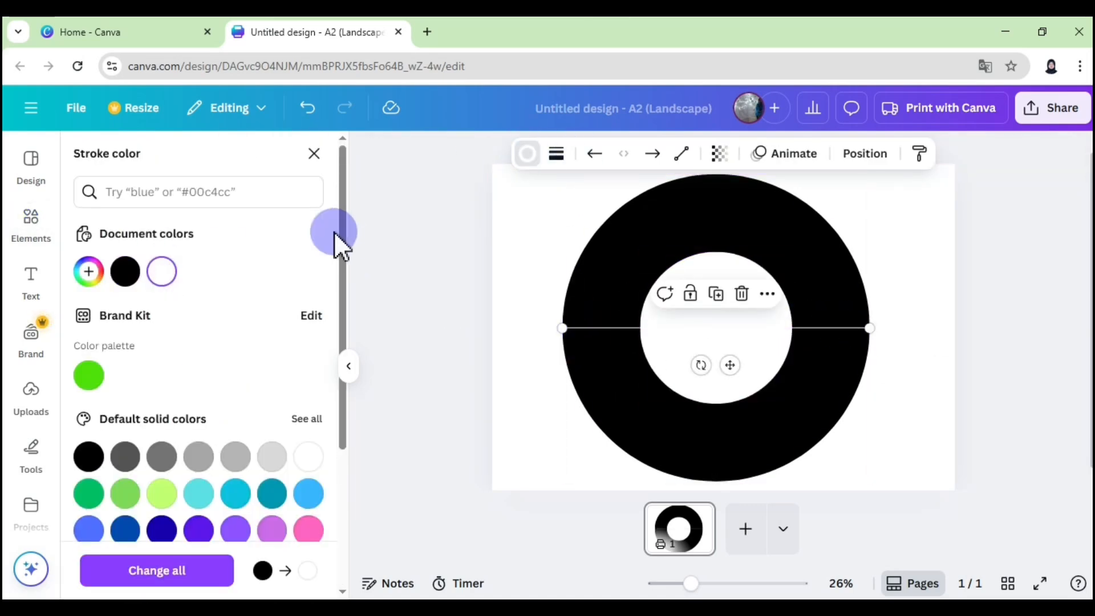
{"action": "left_click", "coordinate": [557, 155]}
{"action": "left_click_drag", "start_coordinate": [454, 296], "coordinate": [471, 297]}
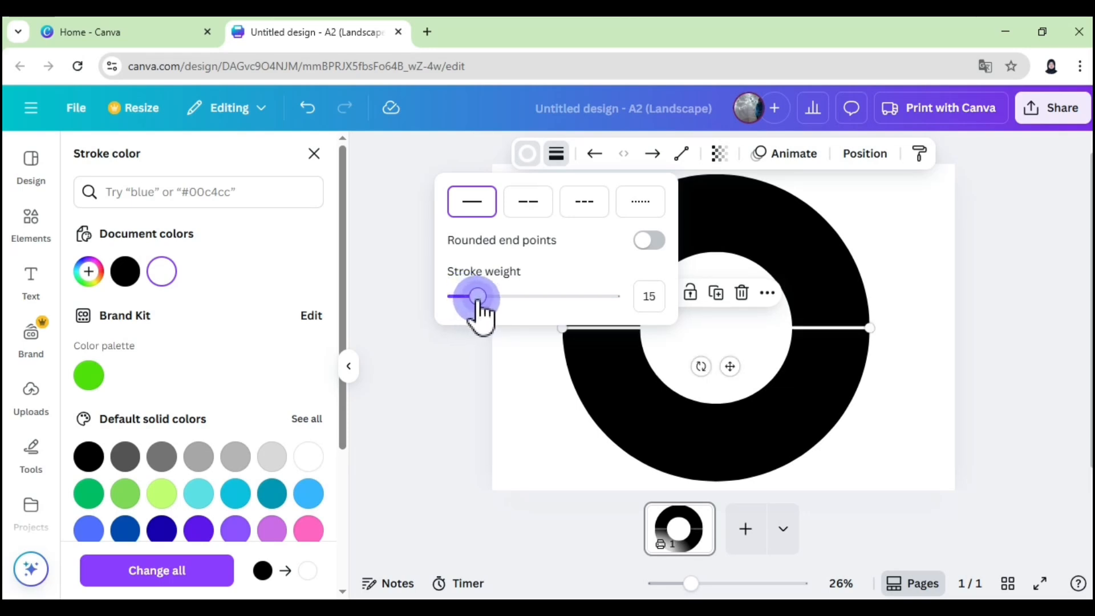
Duplicate the white line and rotate the copy to vertical through the ring's center
{"action": "left_click", "coordinate": [816, 330]}
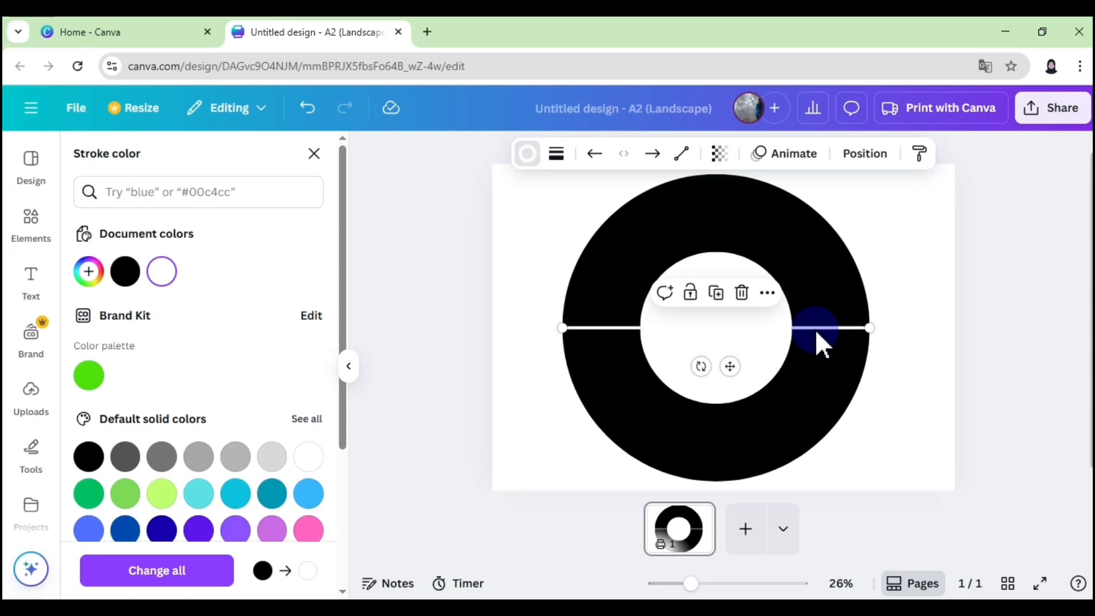
{"action": "key", "text": "ctrl+d"}
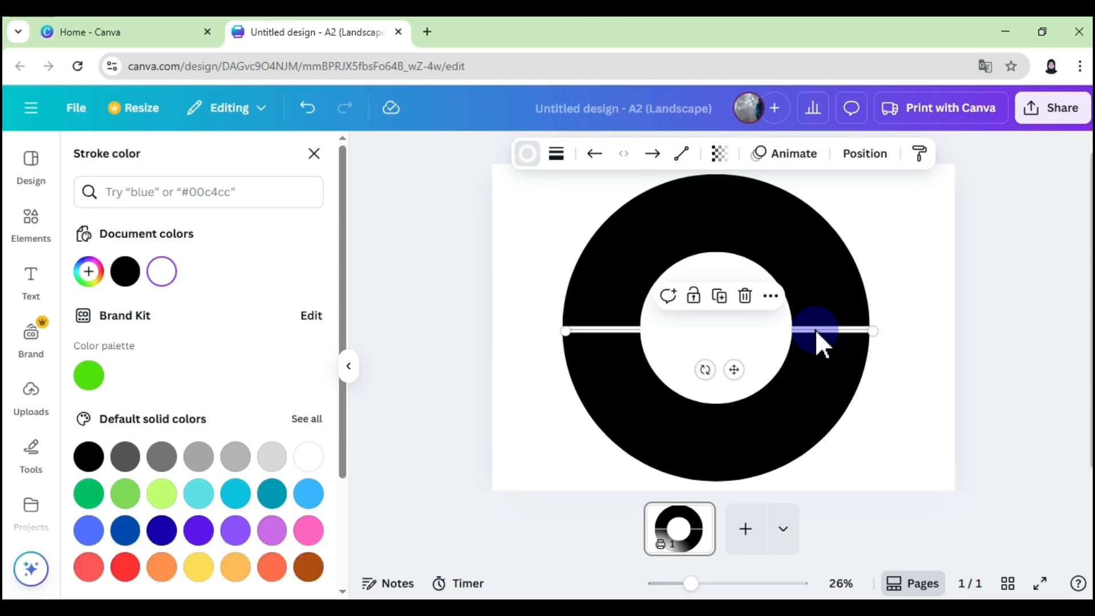
{"action": "left_click_drag", "start_coordinate": [701, 366], "coordinate": [679, 318]}
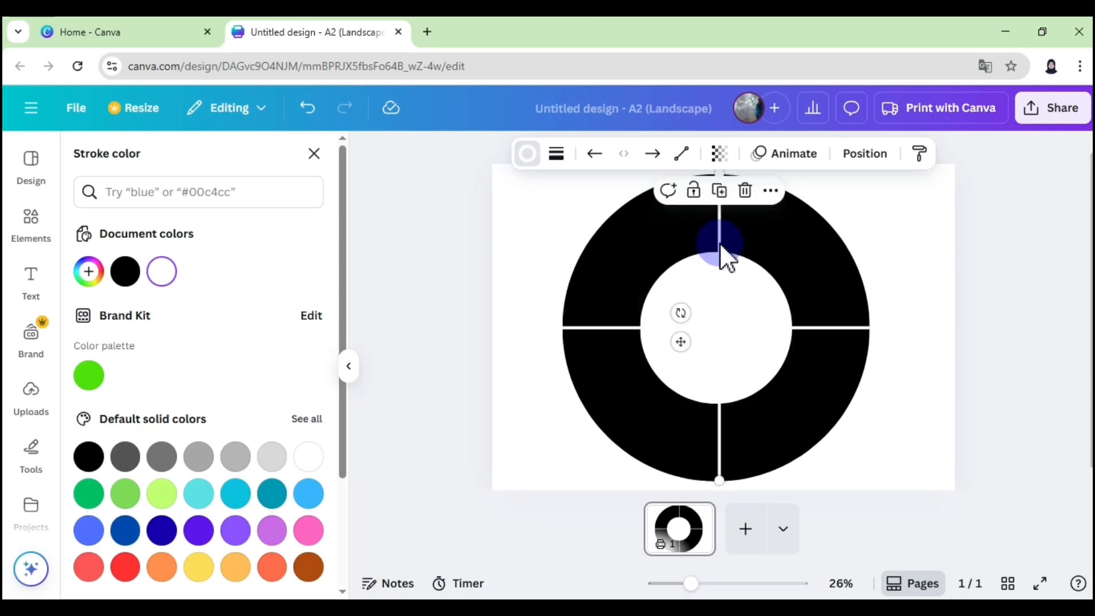
{"action": "left_click", "coordinate": [782, 334]}
{"action": "left_click_drag", "start_coordinate": [782, 335], "coordinate": [874, 329]}
{"action": "left_click", "coordinate": [309, 109]}
{"action": "left_click", "coordinate": [916, 325]}
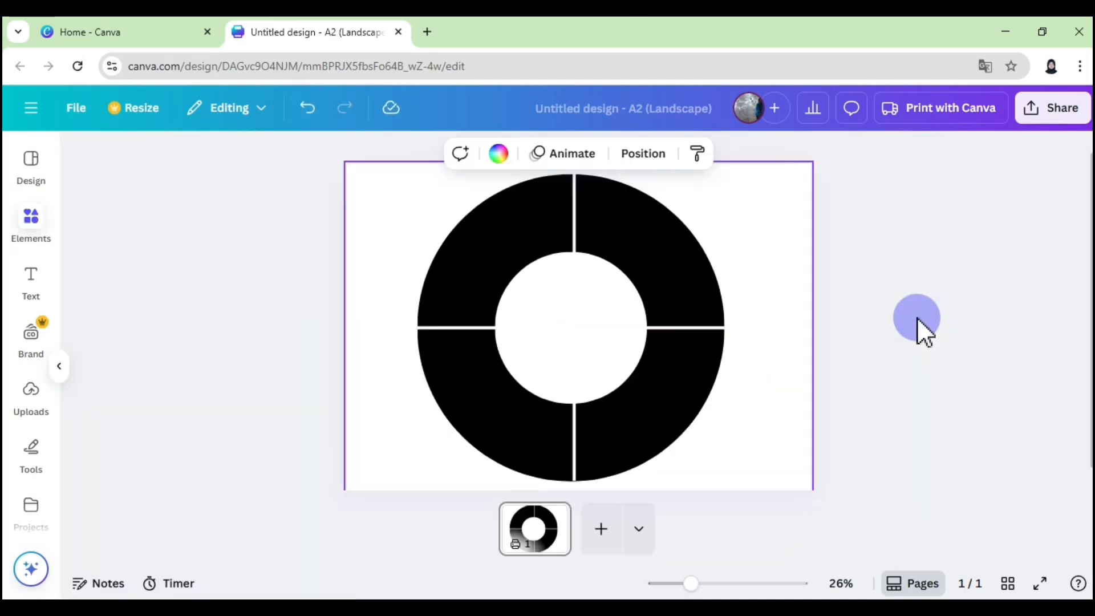
Add two more copies of the white line, rotated to opposite diagonals through the center, to divide the ring into eight equal segments
{"action": "left_click", "coordinate": [724, 221]}
{"action": "mouse_move", "coordinate": [682, 313]}
{"action": "left_mouse_down"}
{"action": "mouse_move", "coordinate": [761, 342]}
{"action": "mouse_move", "coordinate": [784, 284]}
{"action": "left_mouse_up"}
{"action": "left_click_drag", "start_coordinate": [655, 276], "coordinate": [647, 276]}
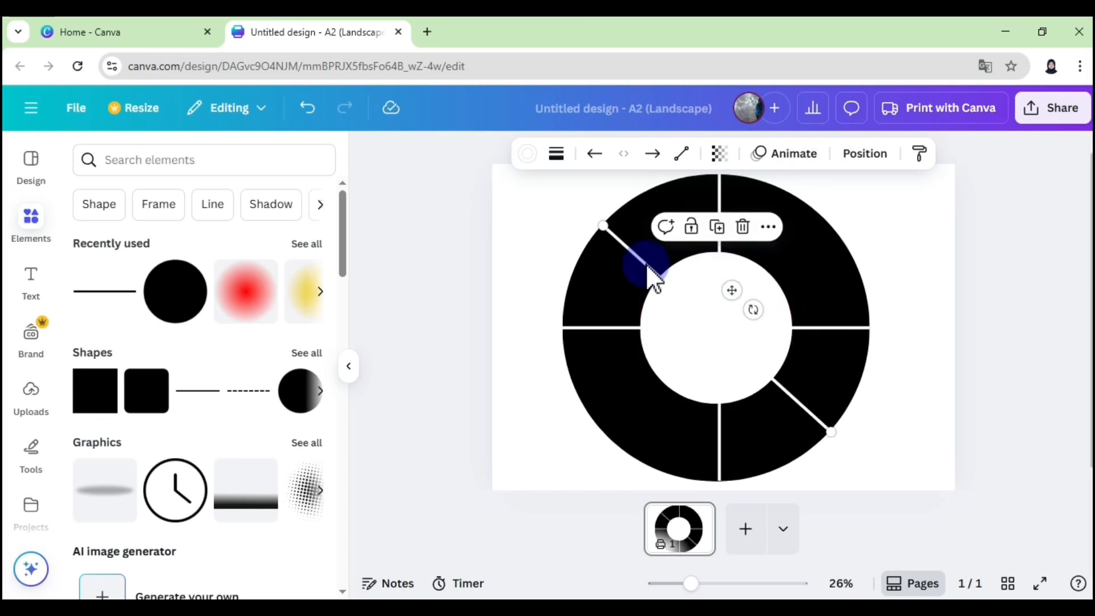
{"action": "left_click_drag", "start_coordinate": [752, 309], "coordinate": [761, 407]}
{"action": "left_click_drag", "start_coordinate": [756, 312], "coordinate": [755, 310]}
{"action": "left_click", "coordinate": [959, 399]}
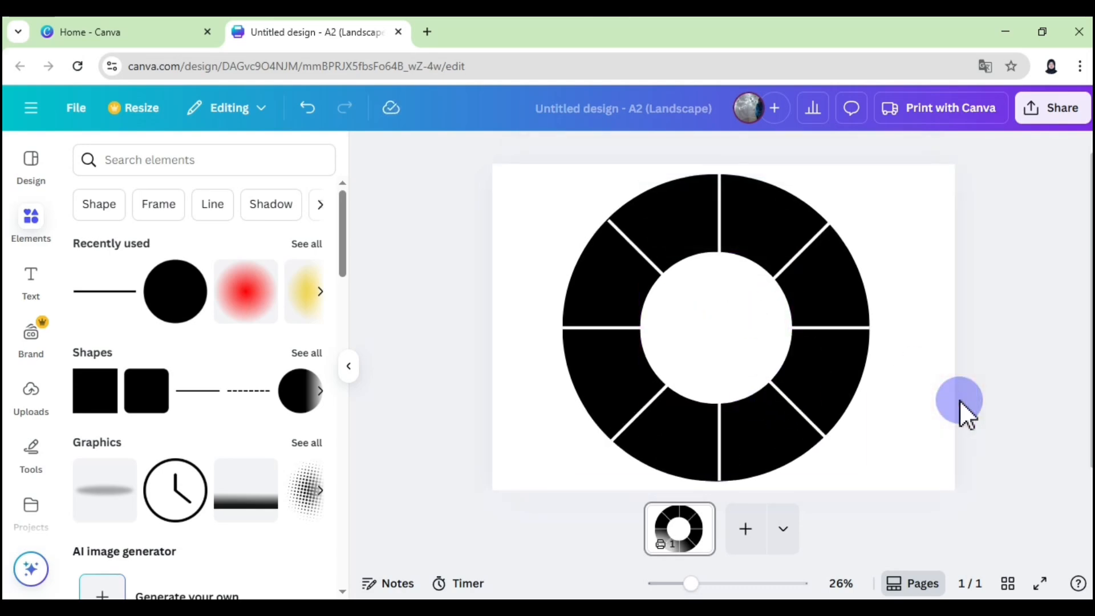
{"action": "left_click", "coordinate": [949, 338]}
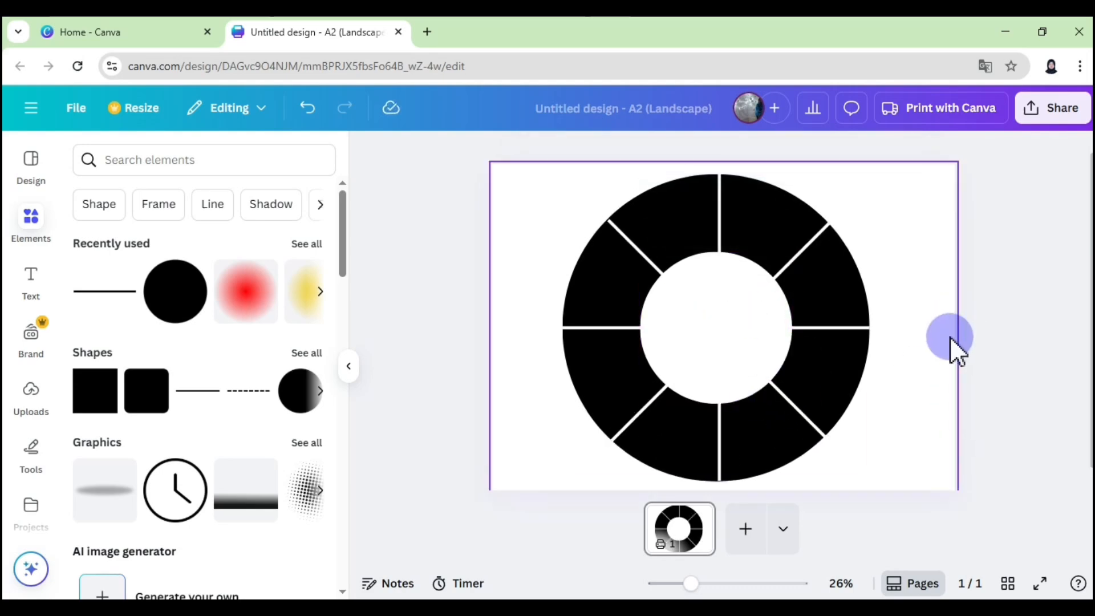
Download the segmented ring design as a JPG file
{"action": "left_click", "coordinate": [1059, 118]}
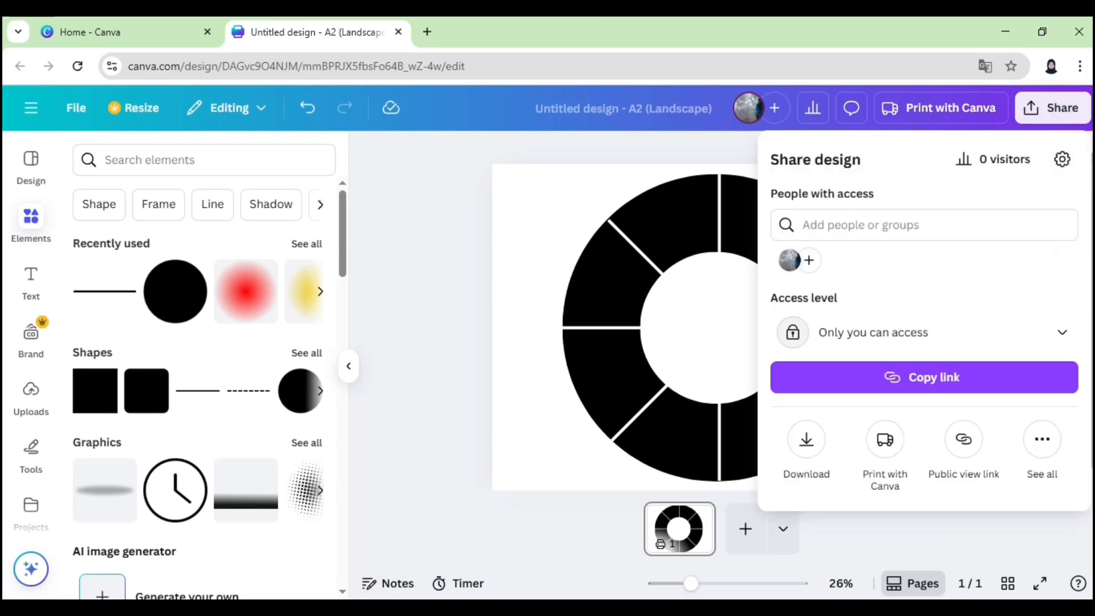
{"action": "left_click", "coordinate": [804, 449]}
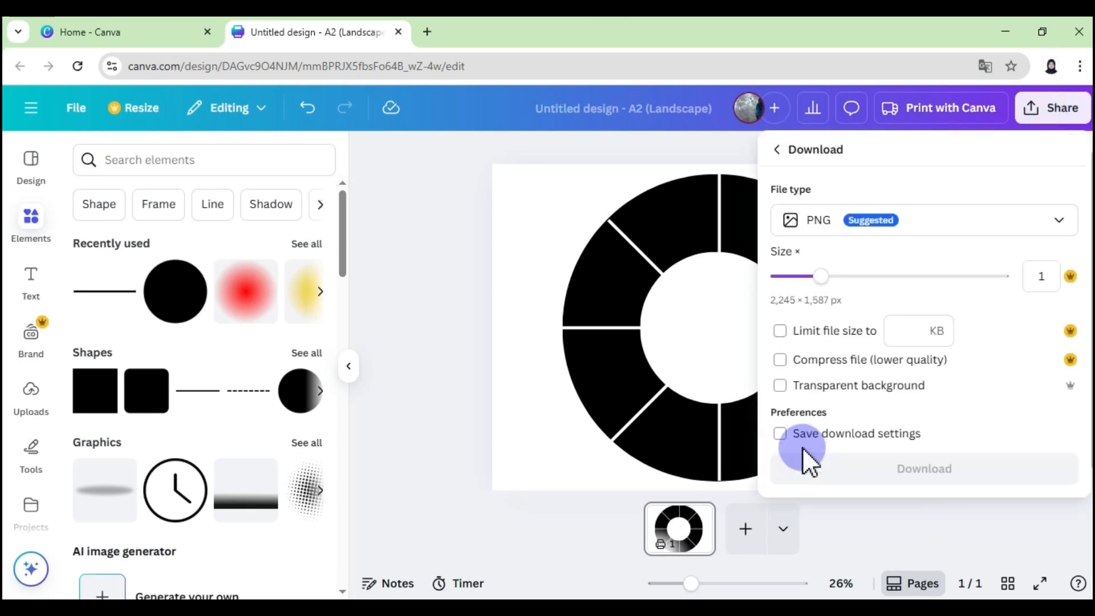
{"action": "left_click", "coordinate": [1051, 220]}
{"action": "left_click", "coordinate": [972, 254]}
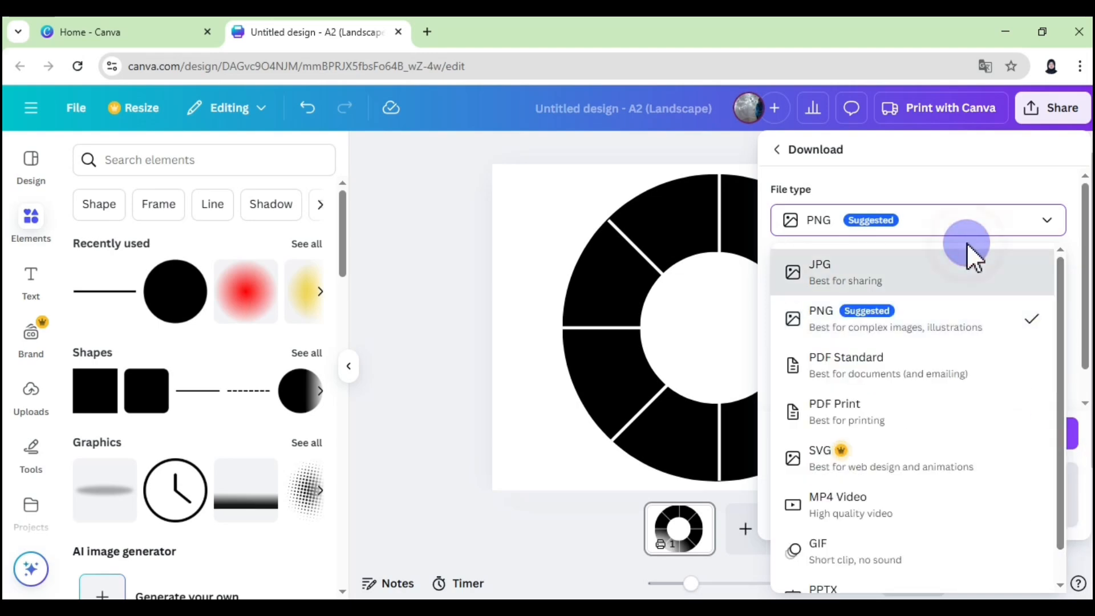
{"action": "scroll", "coordinate": [1087, 410], "scroll_direction": "down", "scroll_amount": 1}
{"action": "left_click", "coordinate": [954, 434]}
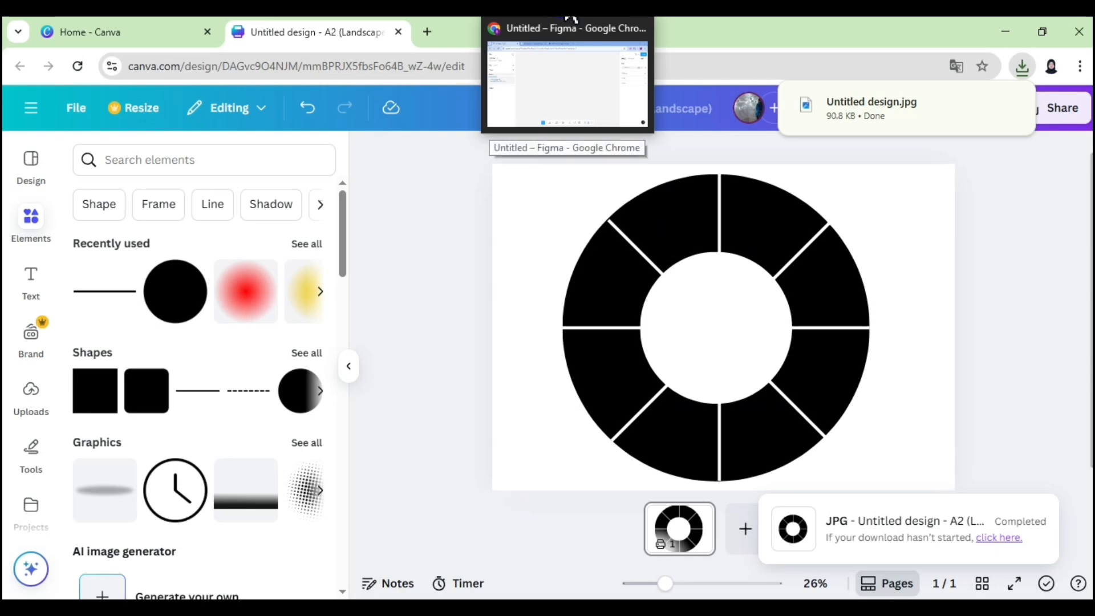
Switch to the Convertio website in the other browser window and load Untitled design.jpg from the Downloads folder
{"action": "left_click", "coordinate": [570, 18]}
{"action": "left_click", "coordinate": [350, 38]}
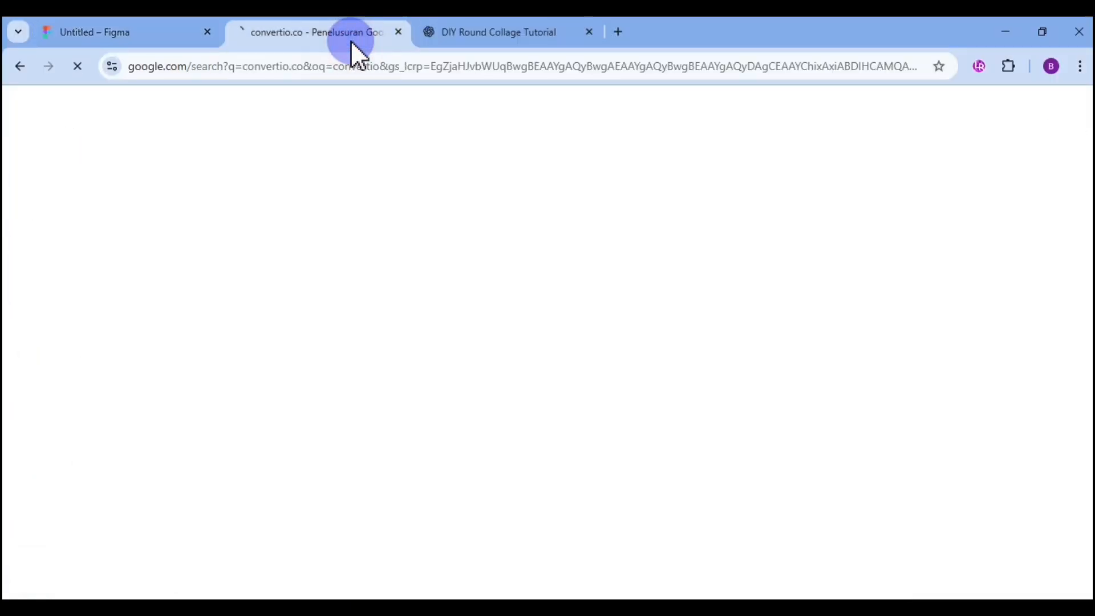
{"action": "left_click", "coordinate": [294, 276]}
{"action": "scroll", "coordinate": [548, 342], "scroll_direction": "down", "scroll_amount": 1}
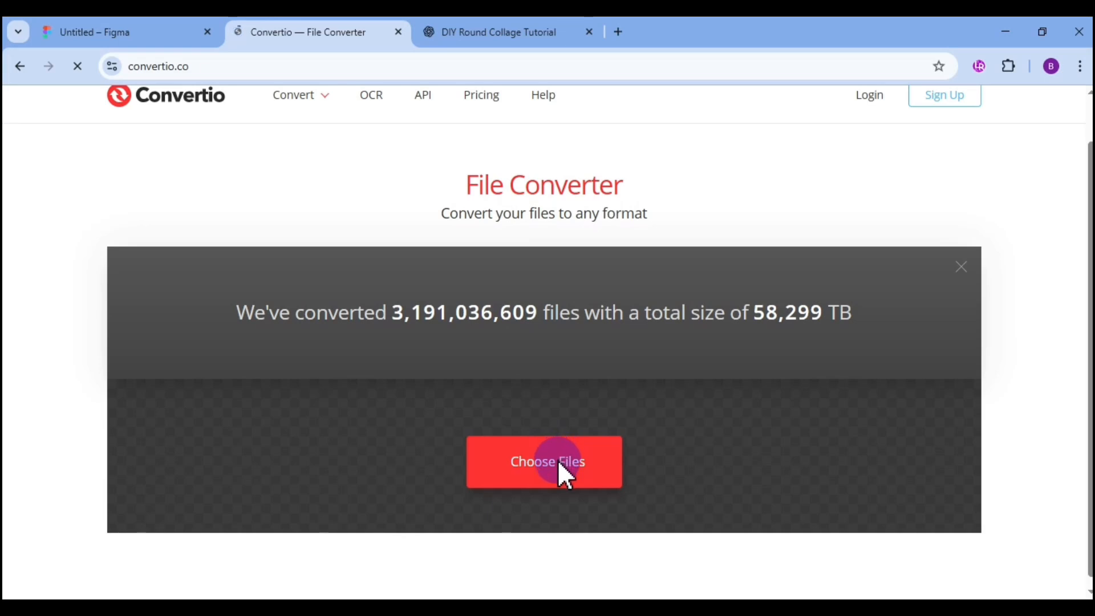
{"action": "left_click", "coordinate": [468, 461]}
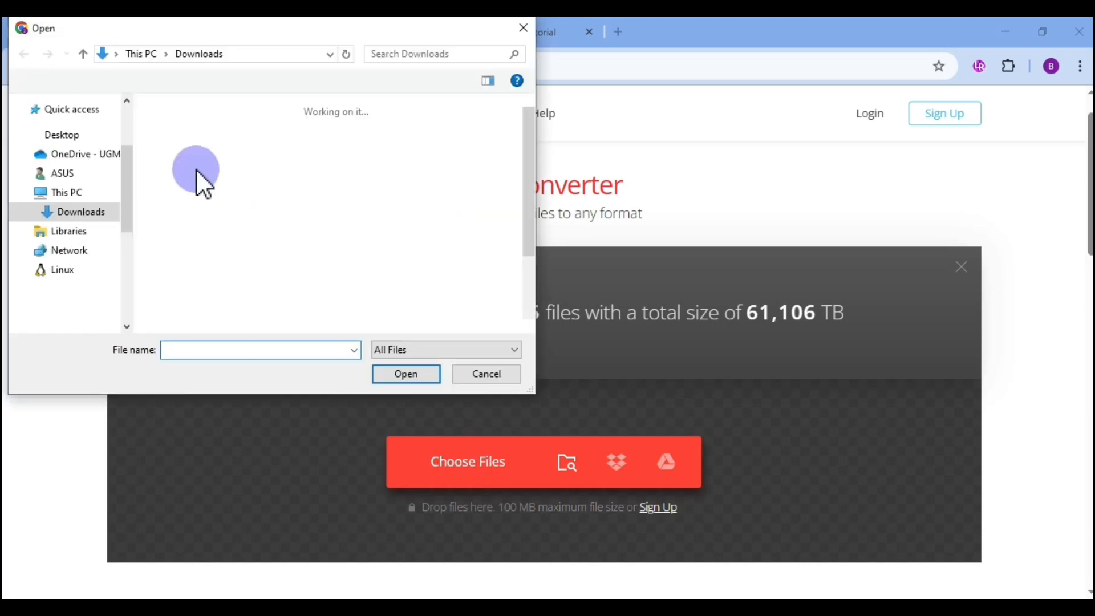
{"action": "left_click", "coordinate": [196, 169]}
{"action": "left_click", "coordinate": [376, 371]}
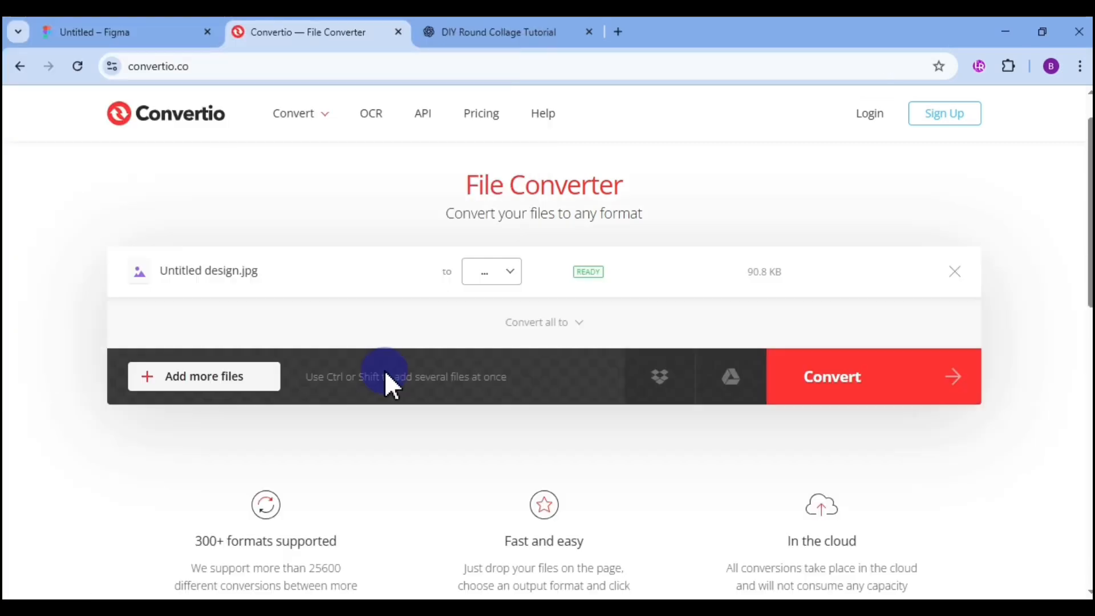
Choose the vector format SVG as the output format for Untitled design.jpg
{"action": "left_click", "coordinate": [510, 274]}
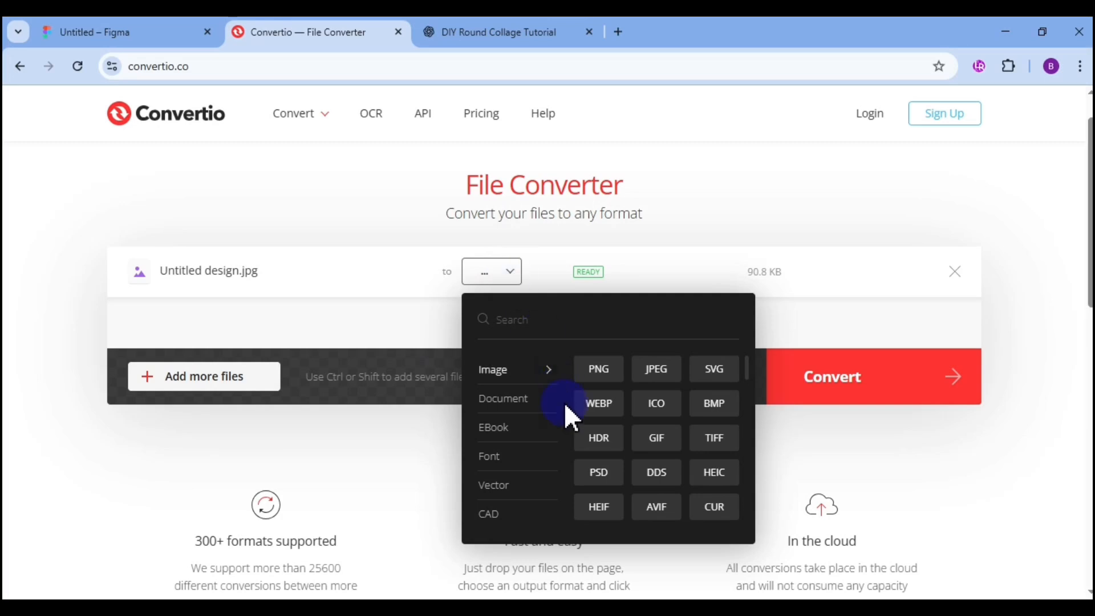
{"action": "left_click", "coordinate": [501, 489]}
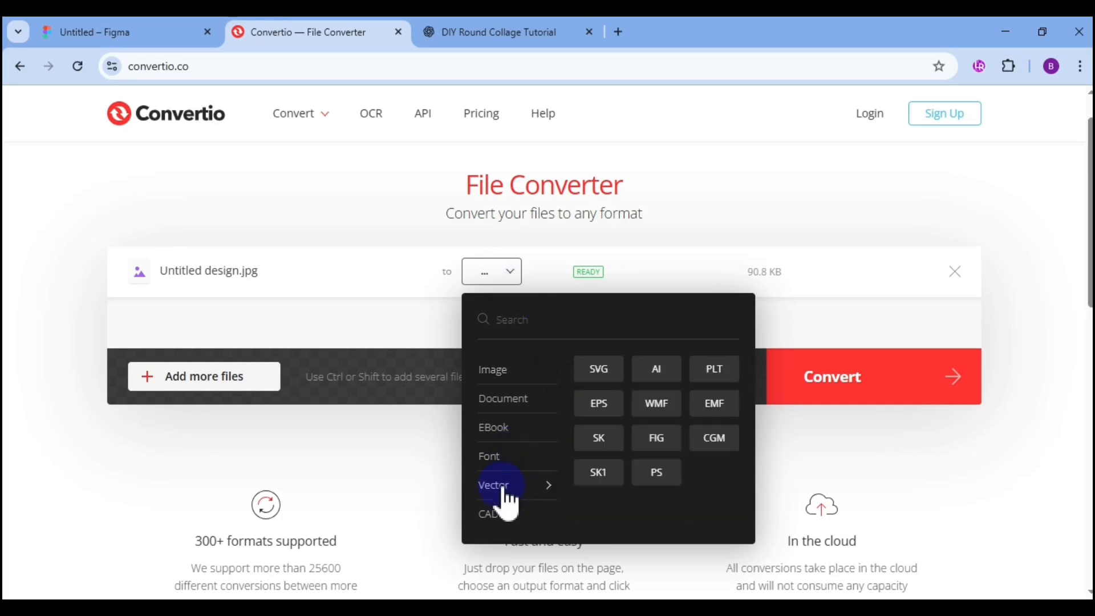
{"action": "left_click", "coordinate": [601, 373]}
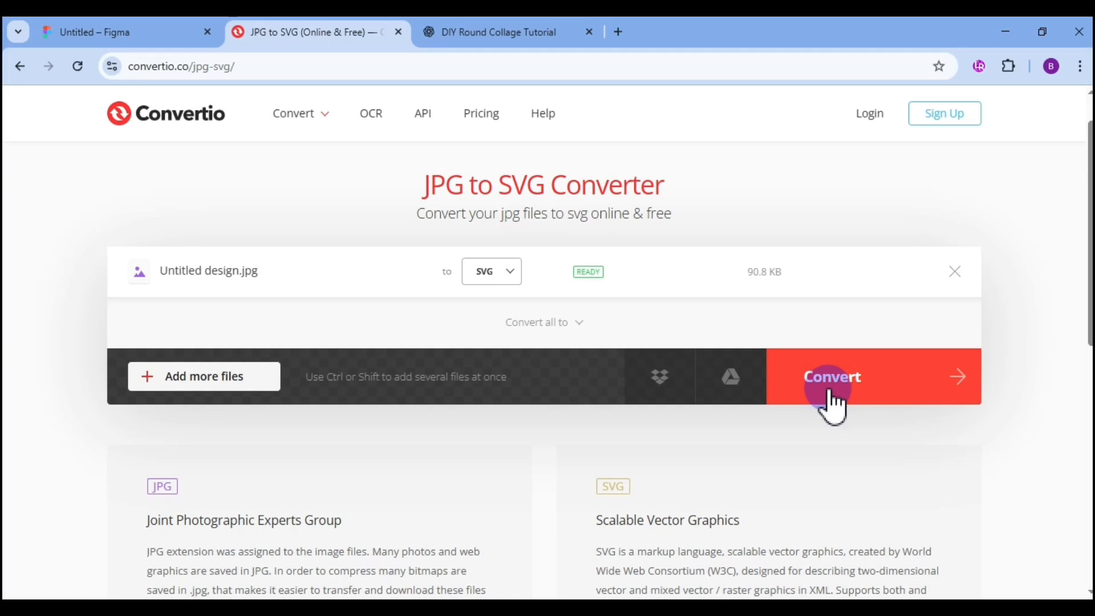
Convert Untitled design.jpg to SVG and download the converted Untitled-design.svg file
{"action": "left_click", "coordinate": [831, 400]}
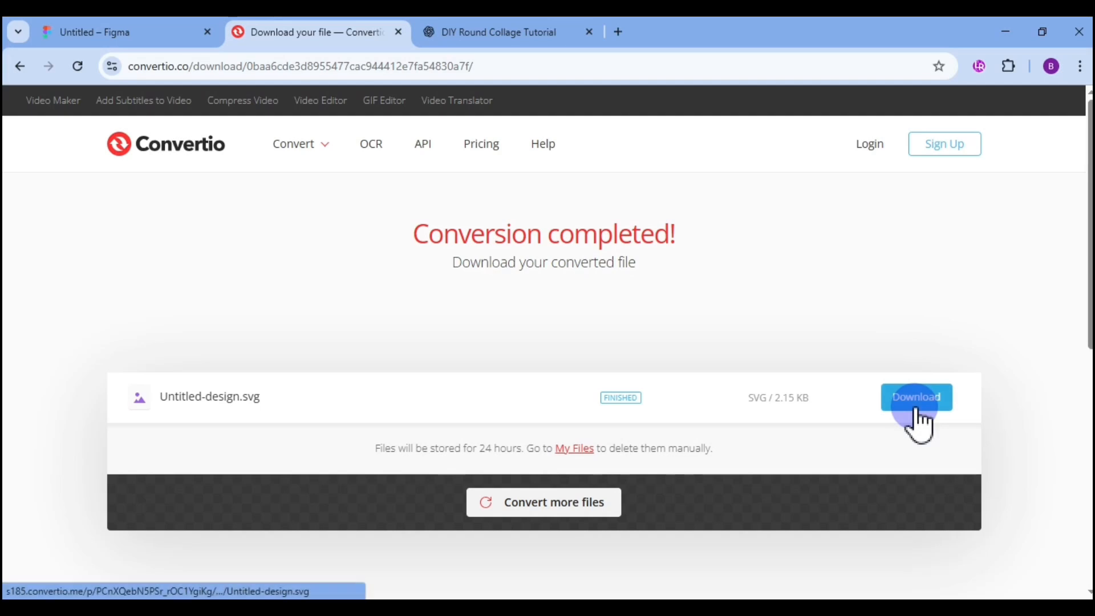
{"action": "left_click", "coordinate": [916, 410]}
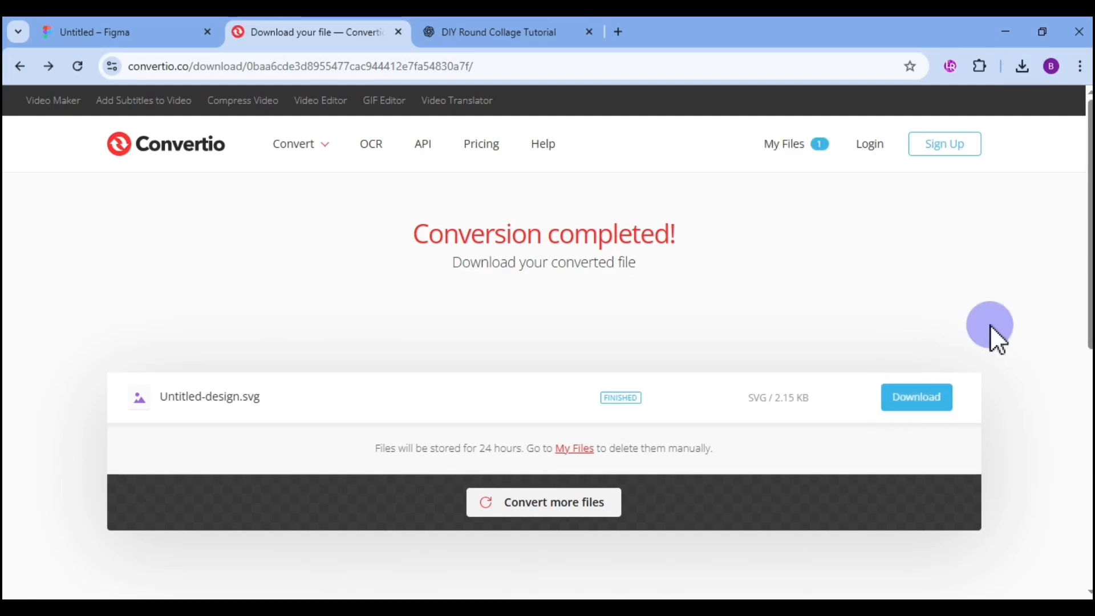
Switch to Figma and place Untitled-design.svg from the Downloads folder on the empty canvas
{"action": "left_click", "coordinate": [120, 34]}
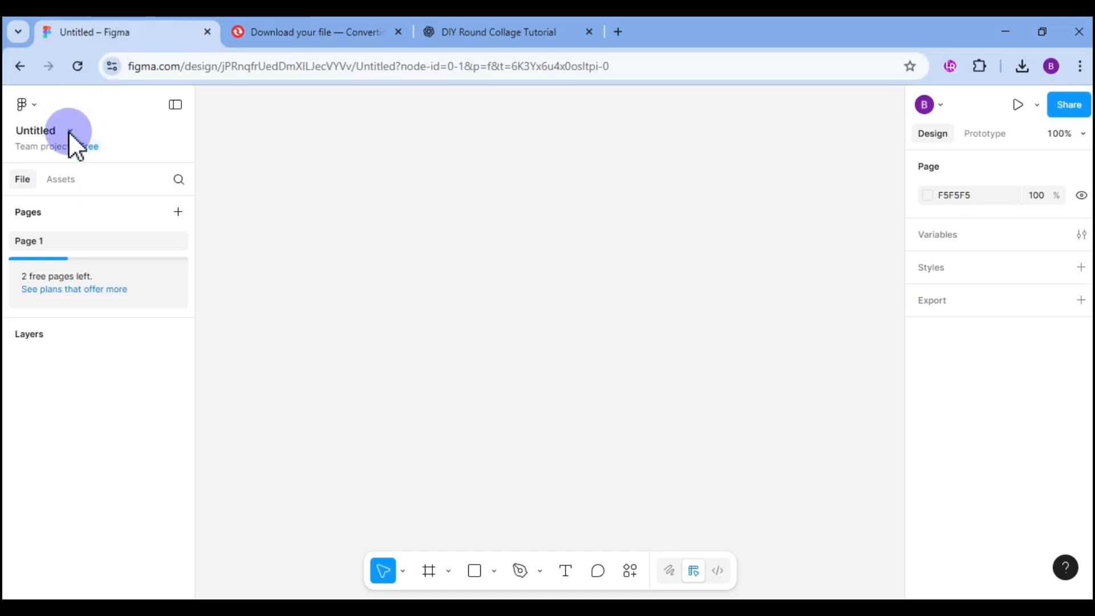
{"action": "left_click", "coordinate": [35, 107]}
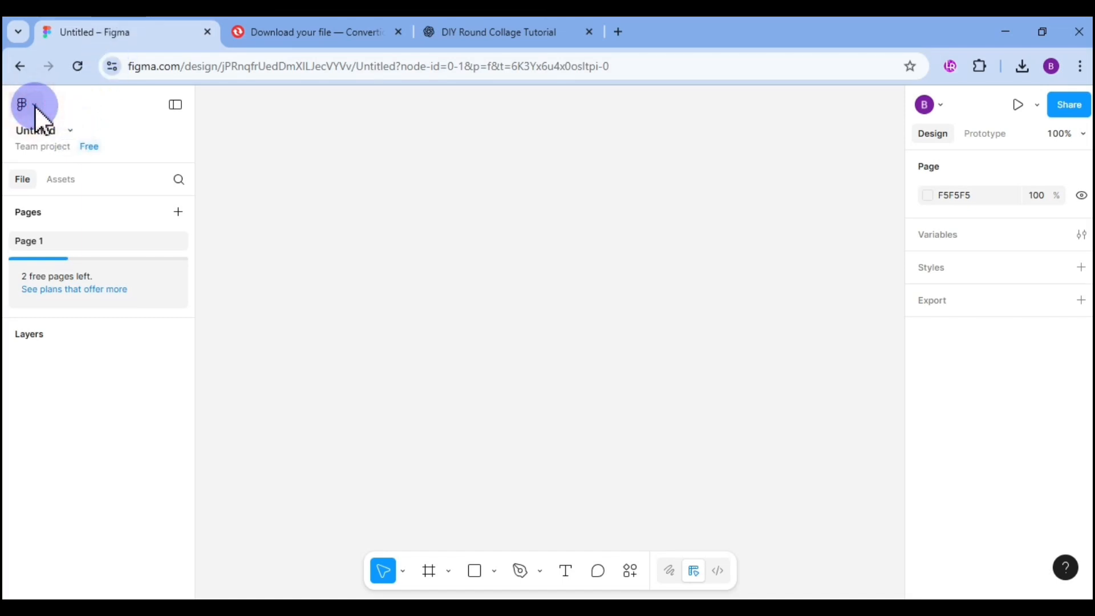
{"action": "left_click", "coordinate": [35, 108]}
{"action": "mouse_move", "coordinate": [39, 200]}
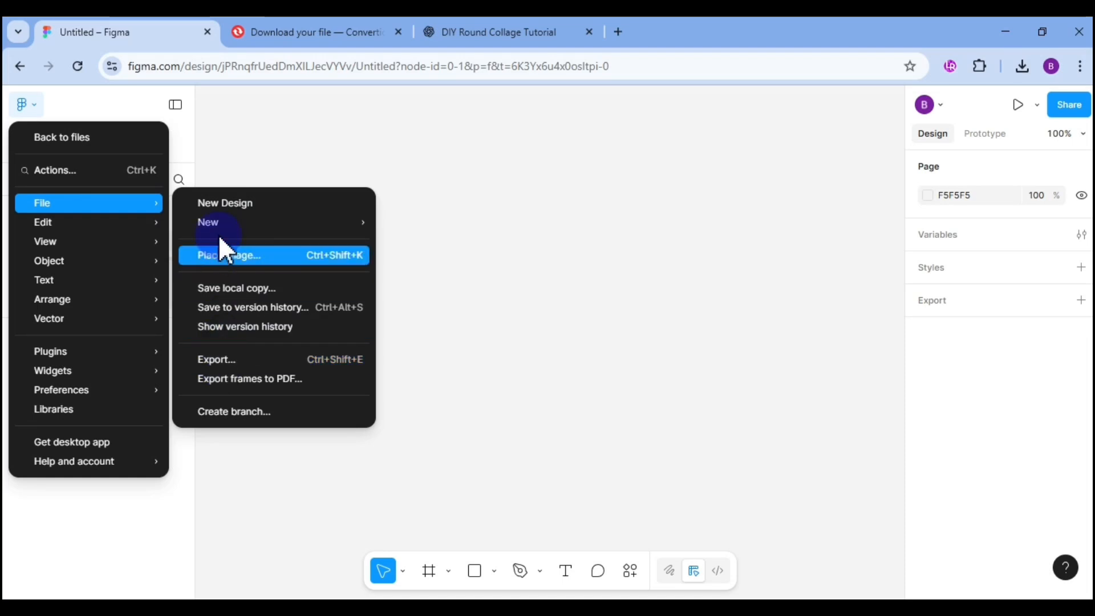
{"action": "left_click", "coordinate": [228, 259]}
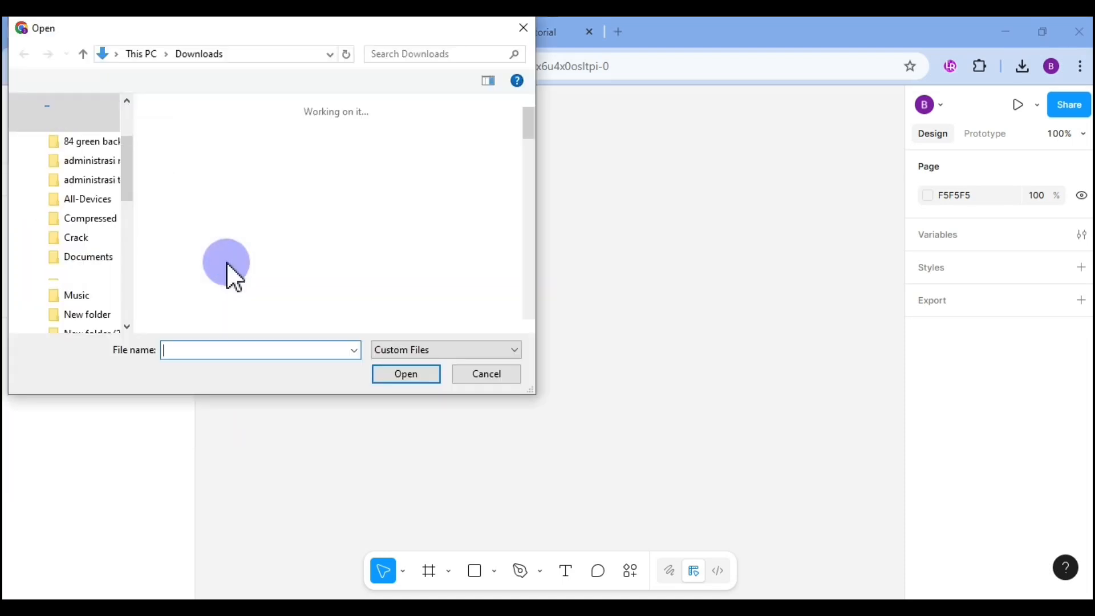
{"action": "left_click", "coordinate": [214, 197]}
{"action": "left_click", "coordinate": [385, 376]}
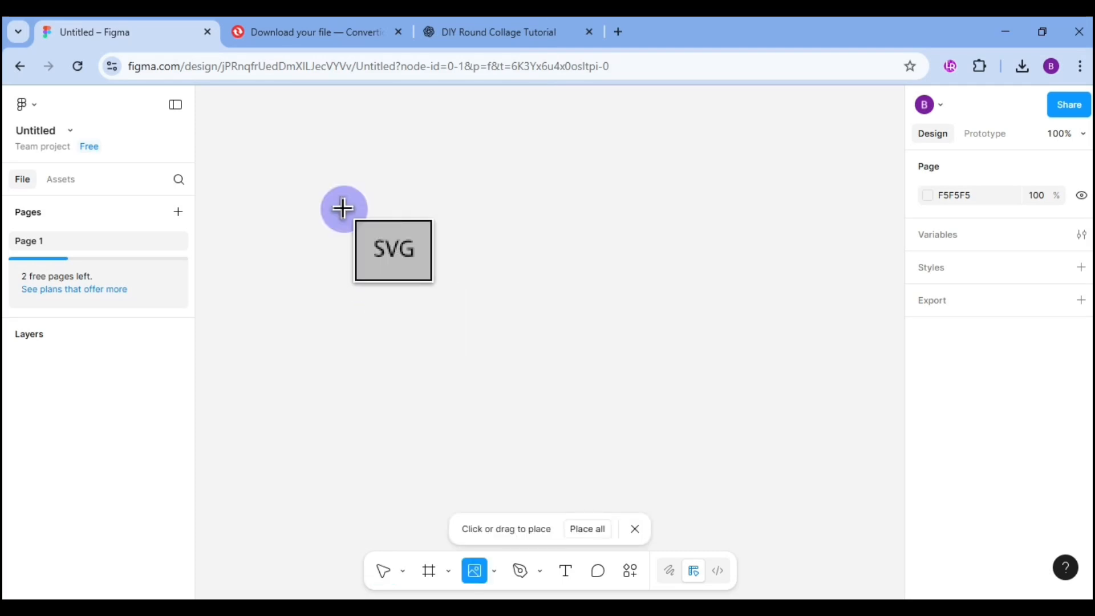
{"action": "left_click", "coordinate": [697, 422]}
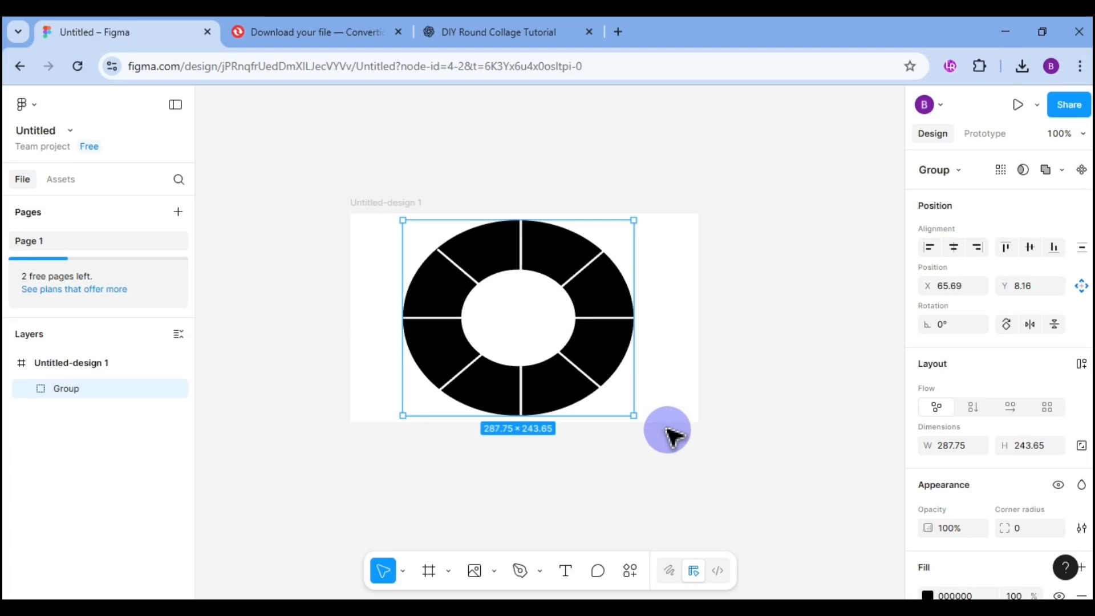
Resize the stretched ring group to about 243 × 237 so it looks circular, and centre it within its frame
{"action": "left_click", "coordinate": [665, 433]}
{"action": "left_click_drag", "start_coordinate": [518, 197], "coordinate": [384, 276]}
{"action": "left_click_drag", "start_coordinate": [634, 416], "coordinate": [594, 411]}
{"action": "left_click_drag", "start_coordinate": [533, 333], "coordinate": [557, 336]}
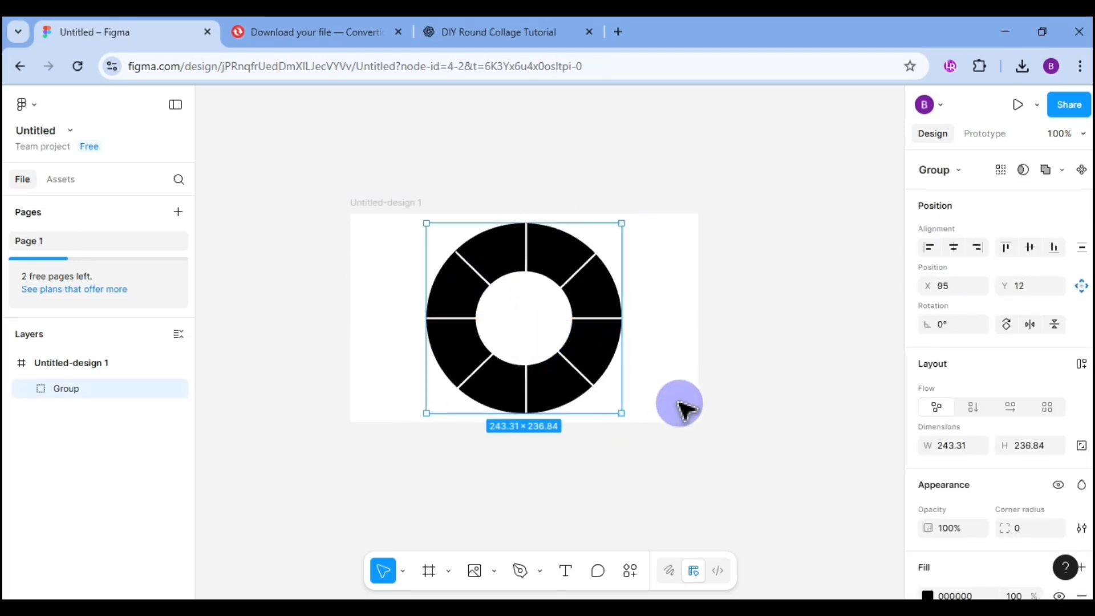
{"action": "left_click", "coordinate": [676, 406]}
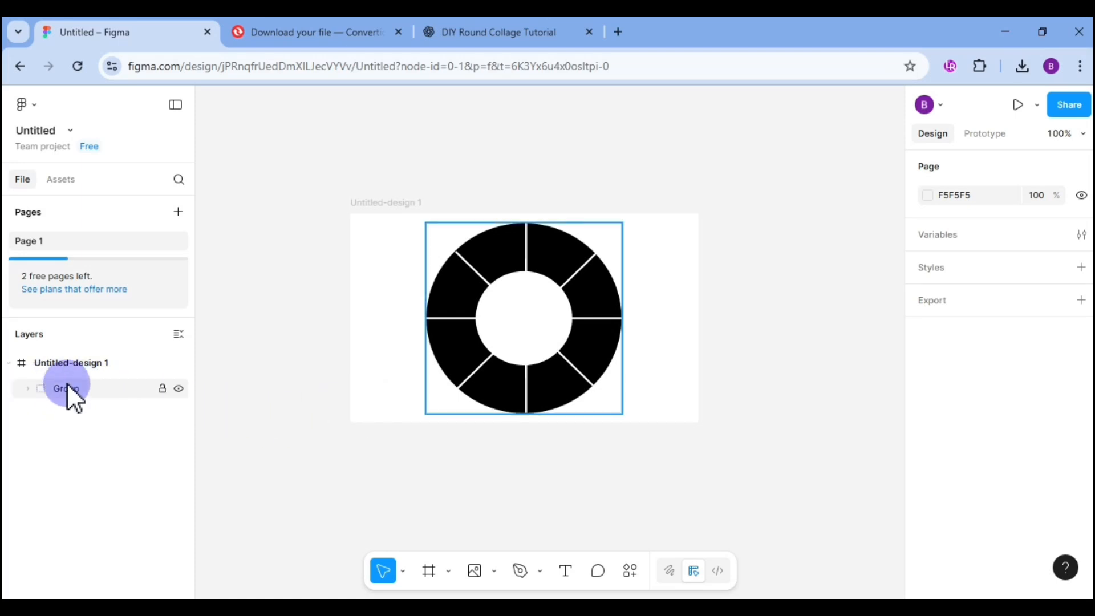
Move the ring group out of the Untitled-design 1 frame and delete that frame
{"action": "left_click_drag", "start_coordinate": [70, 389], "coordinate": [77, 350]}
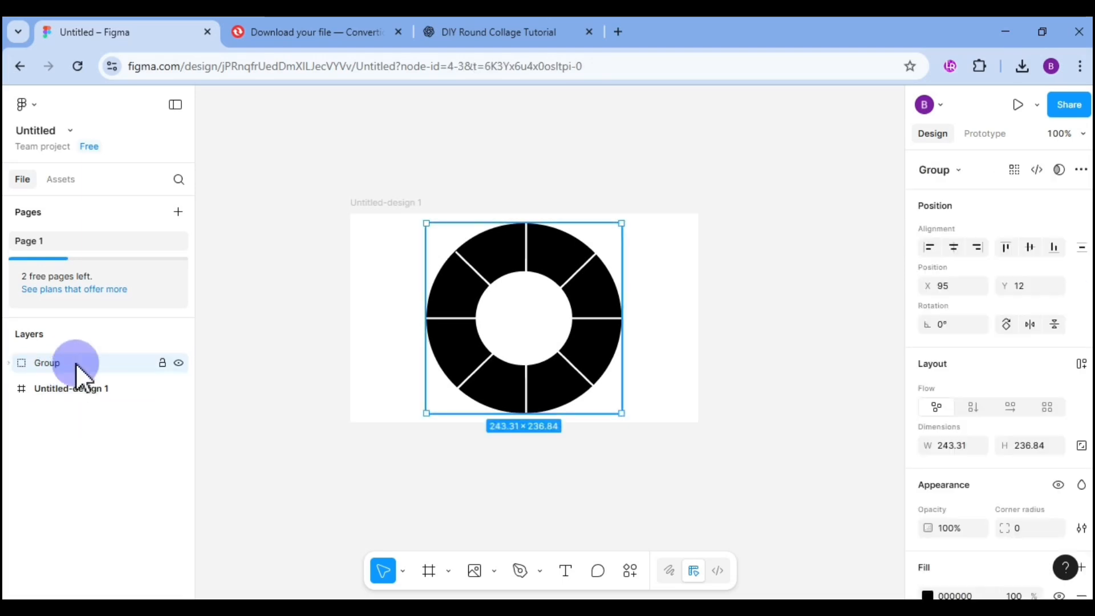
{"action": "left_click", "coordinate": [78, 393]}
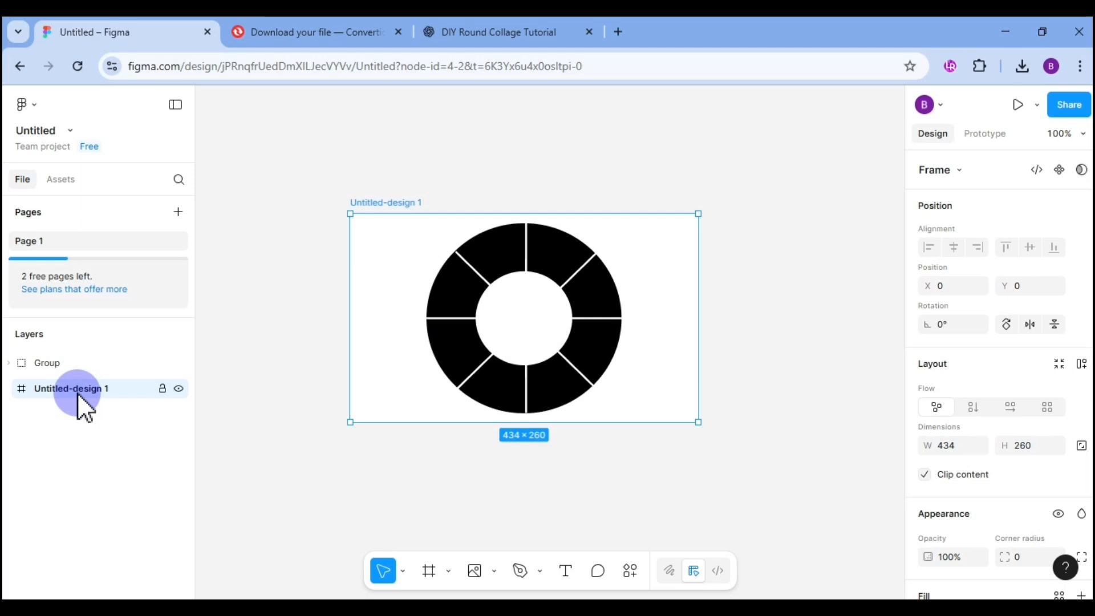
{"action": "key", "text": "Delete"}
Change the ring group's fill from solid black to an image fill with the default checkered pattern
{"action": "left_click", "coordinate": [541, 390]}
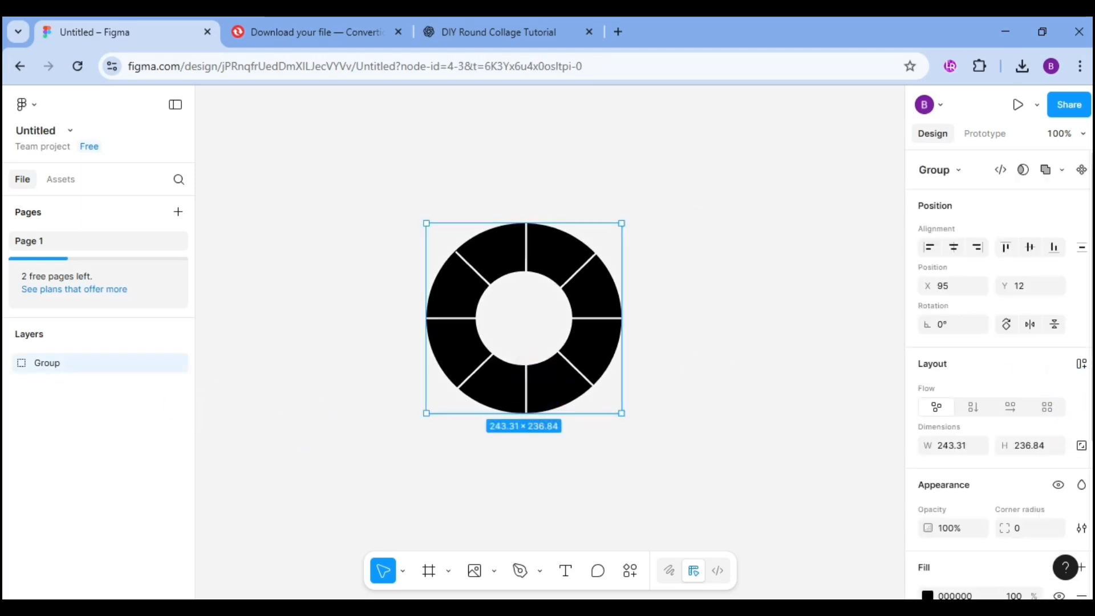
{"action": "scroll", "coordinate": [998, 342], "scroll_direction": "down", "scroll_amount": 3}
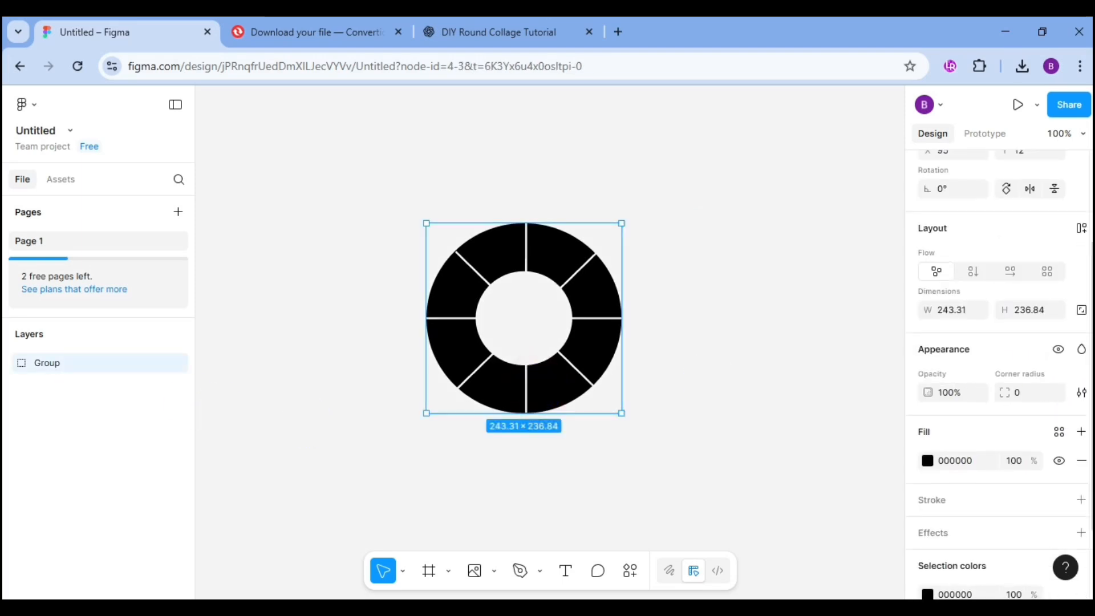
{"action": "left_click", "coordinate": [988, 462]}
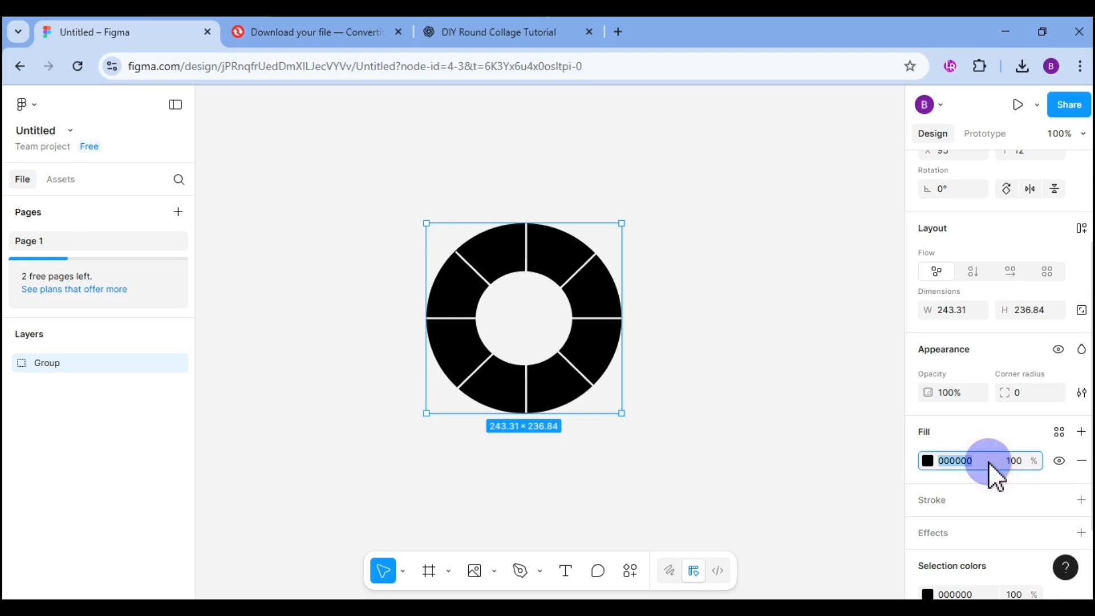
{"action": "left_click", "coordinate": [926, 461]}
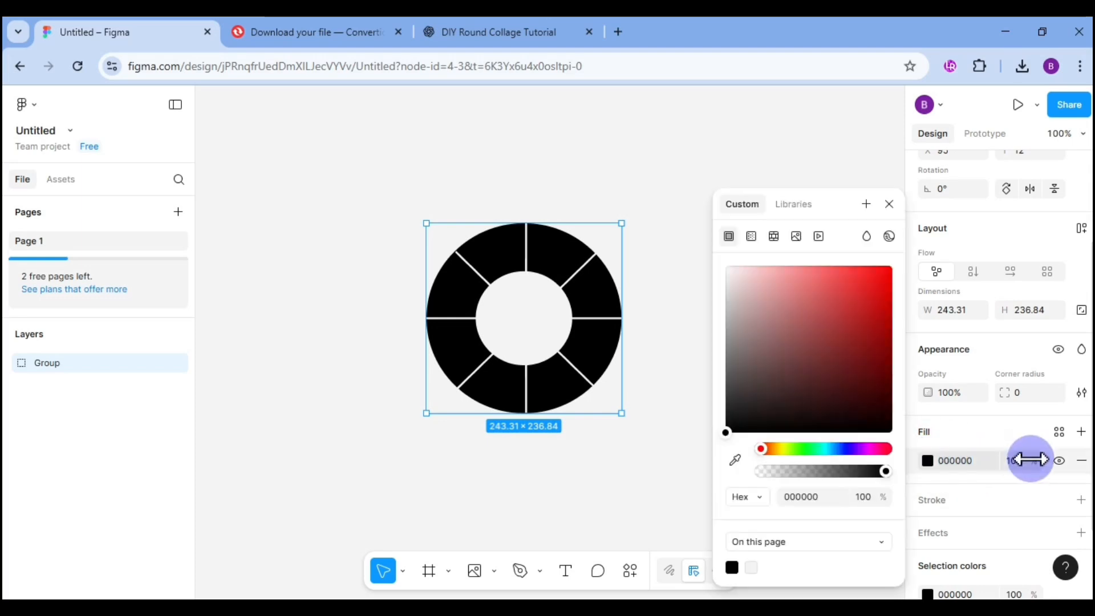
{"action": "left_click", "coordinate": [982, 461]}
{"action": "left_click", "coordinate": [927, 461]}
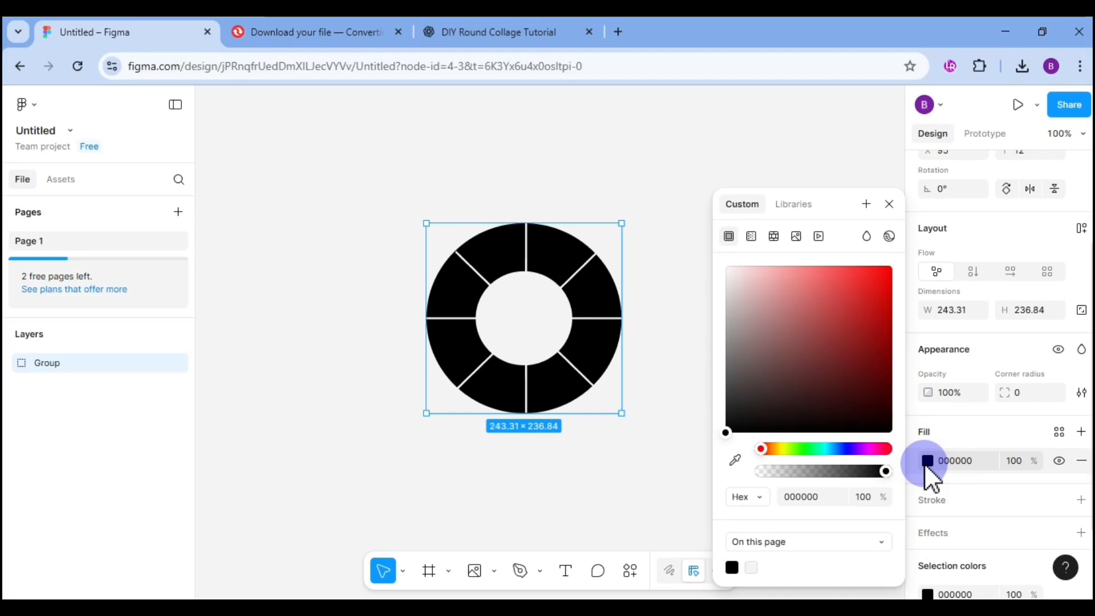
{"action": "left_click", "coordinate": [796, 236]}
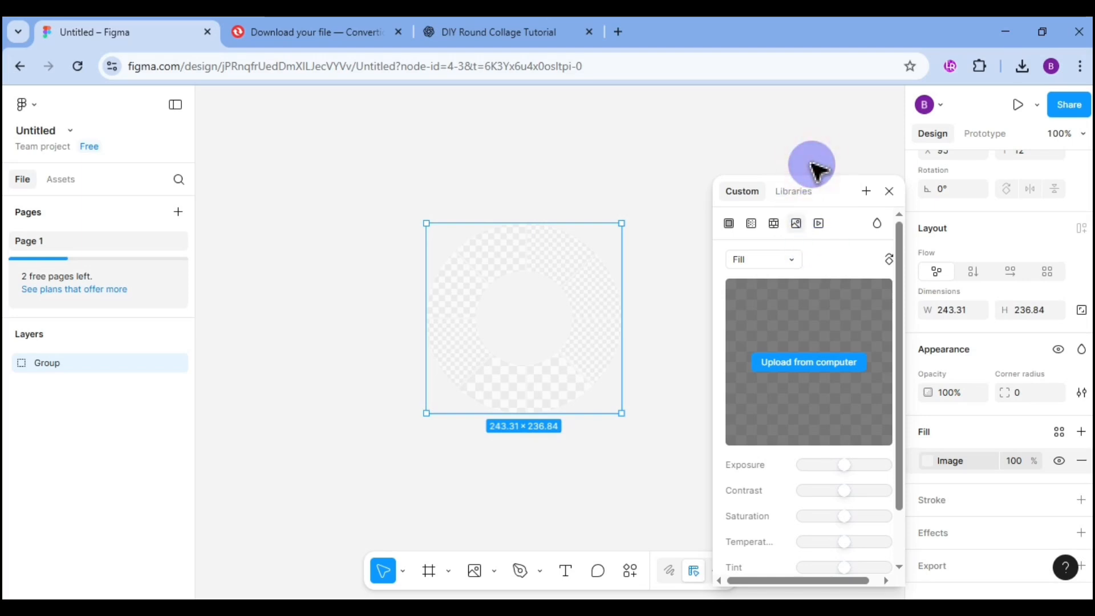
{"action": "left_click", "coordinate": [891, 193]}
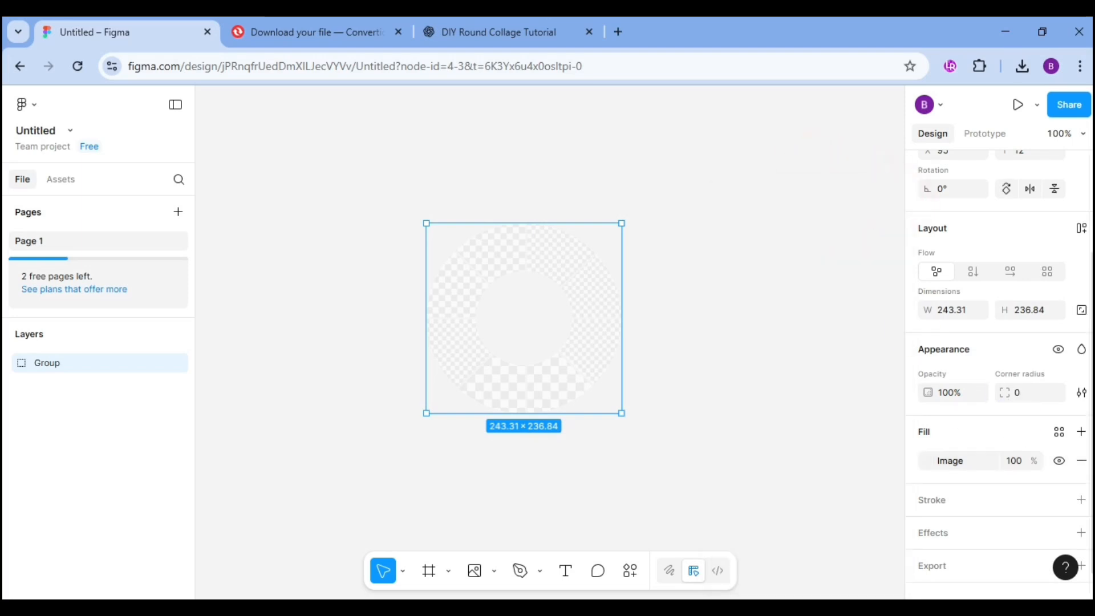
Add an export setting to the ring group and export it as a PDF
{"action": "scroll", "coordinate": [1027, 457], "scroll_direction": "down", "scroll_amount": 1}
{"action": "left_click", "coordinate": [1049, 536]}
{"action": "scroll", "coordinate": [1056, 556], "scroll_direction": "down", "scroll_amount": 3}
{"action": "scroll", "coordinate": [1026, 513], "scroll_direction": "down", "scroll_amount": 1}
{"action": "left_click", "coordinate": [1020, 485]}
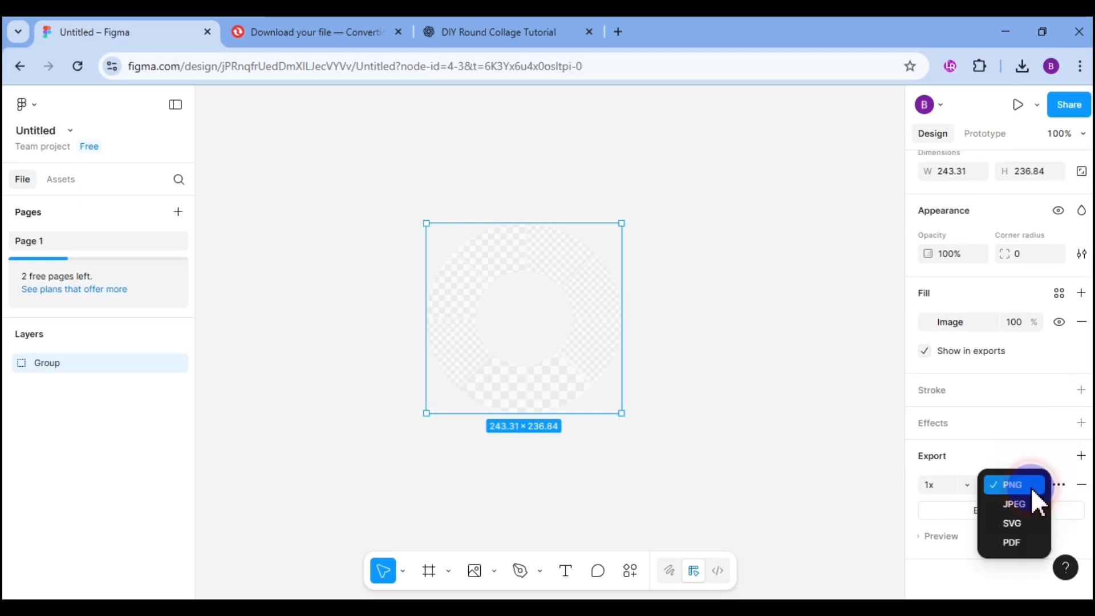
{"action": "left_click", "coordinate": [1016, 536]}
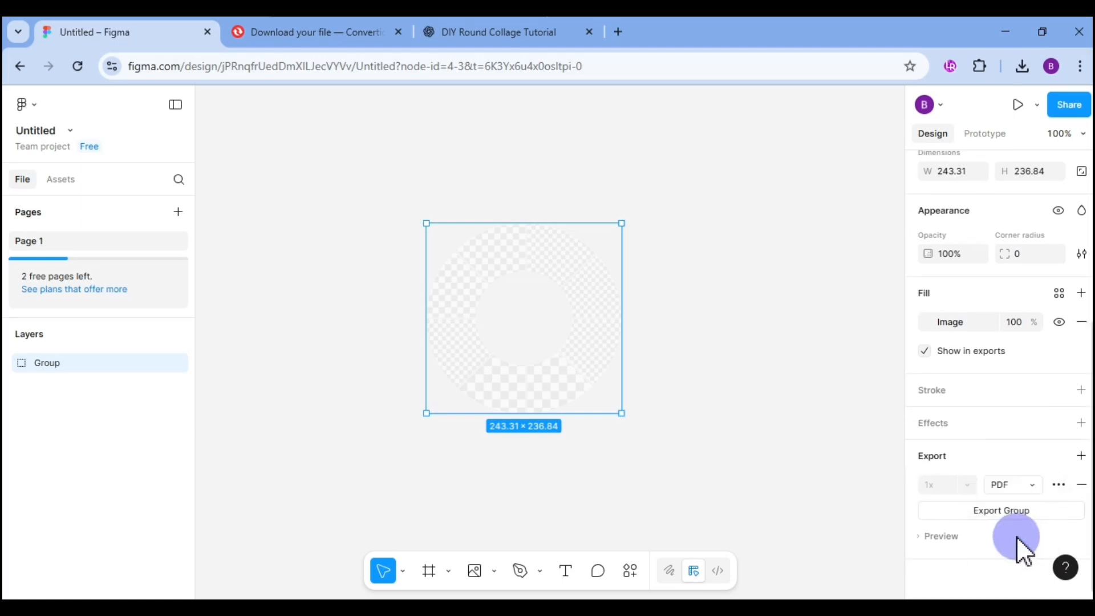
{"action": "left_click", "coordinate": [991, 511]}
{"action": "left_click", "coordinate": [735, 159]}
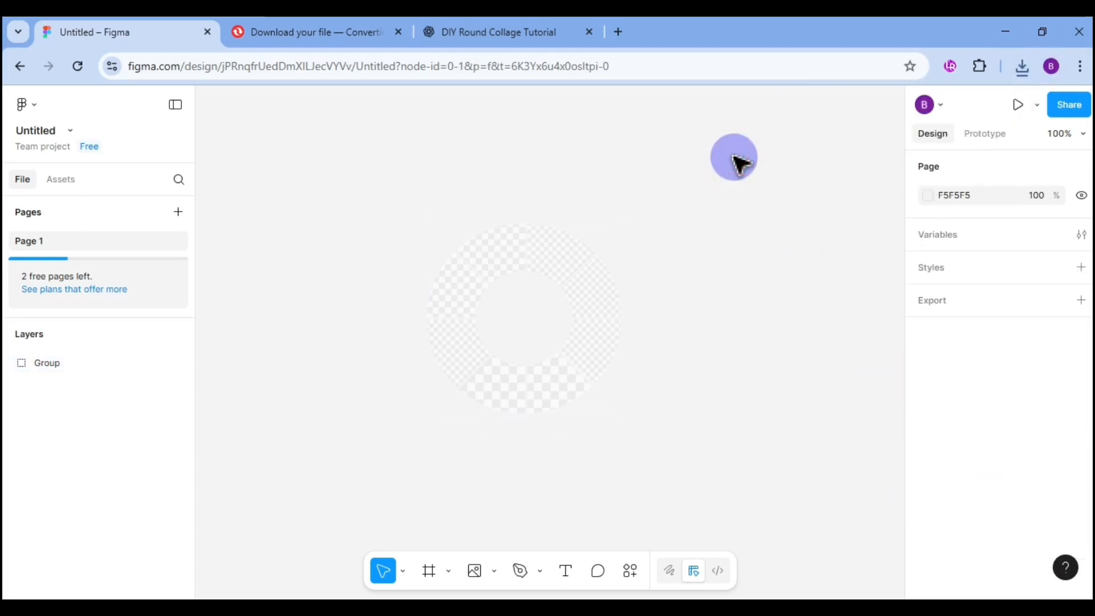
Switch to the Canva window and add a blank second page to the ring design
{"action": "left_click", "coordinate": [653, 80]}
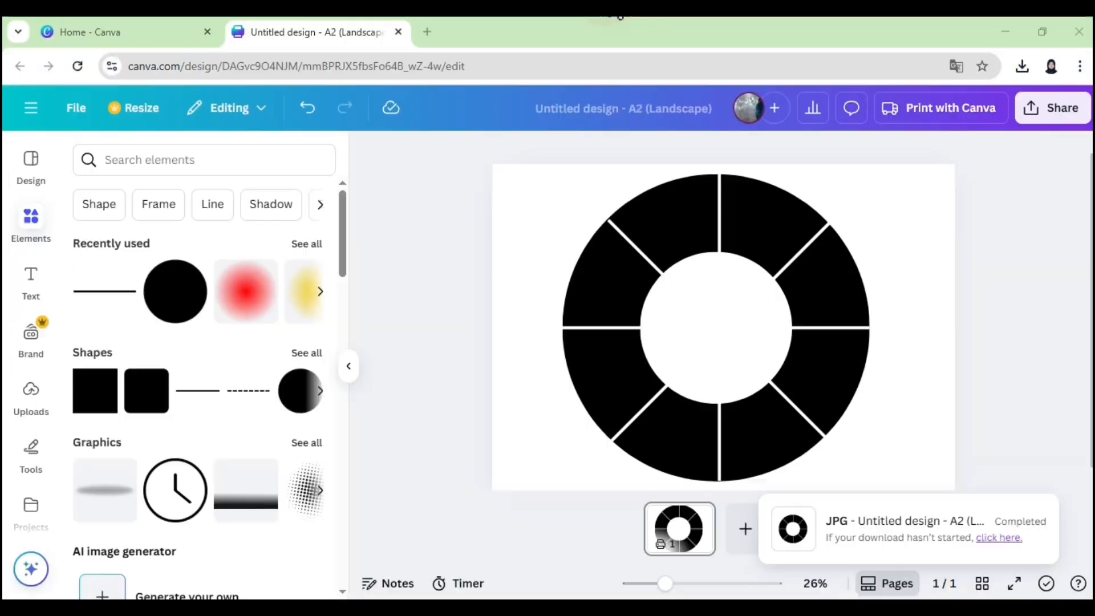
{"action": "left_click", "coordinate": [1008, 402]}
{"action": "left_click", "coordinate": [747, 527]}
{"action": "left_click", "coordinate": [747, 529]}
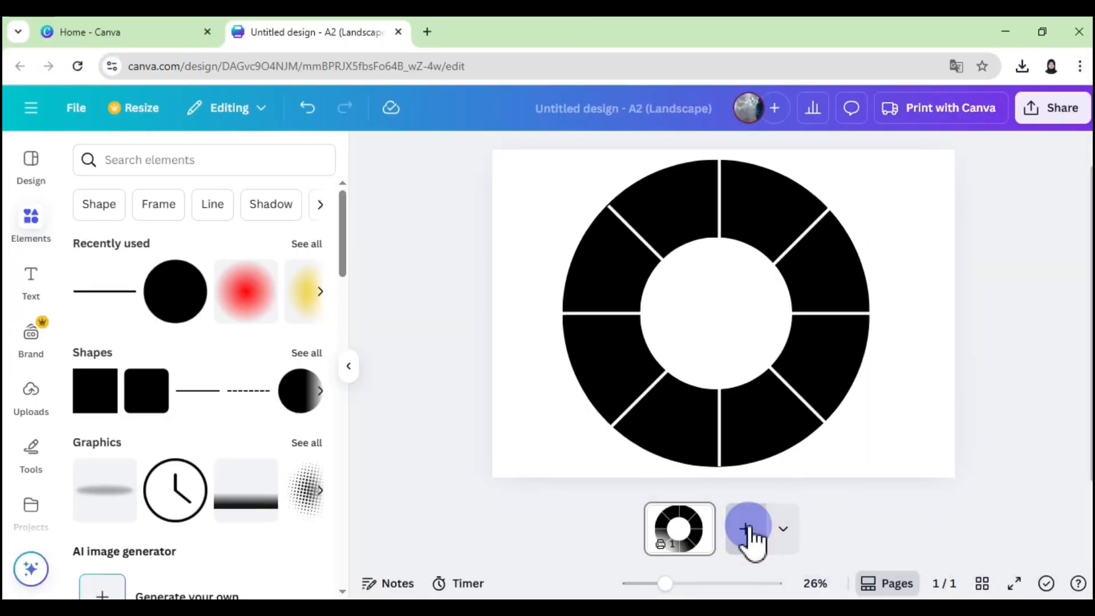
Upload the Group PDF from the Downloads folder to Canva
{"action": "left_click", "coordinate": [1021, 68]}
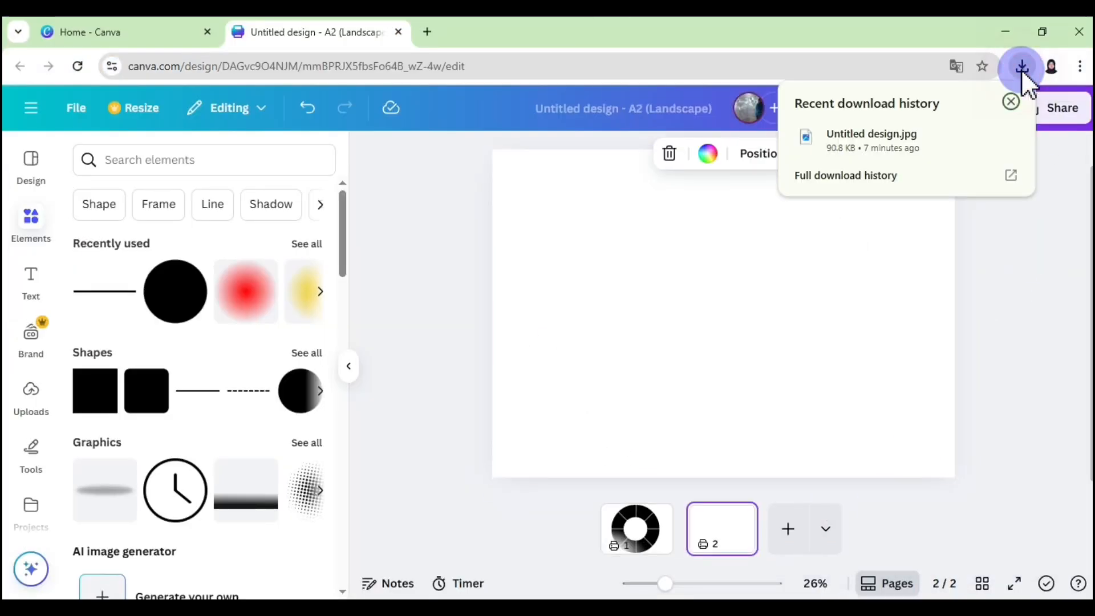
{"action": "left_click", "coordinate": [349, 378]}
{"action": "left_click", "coordinate": [31, 399]}
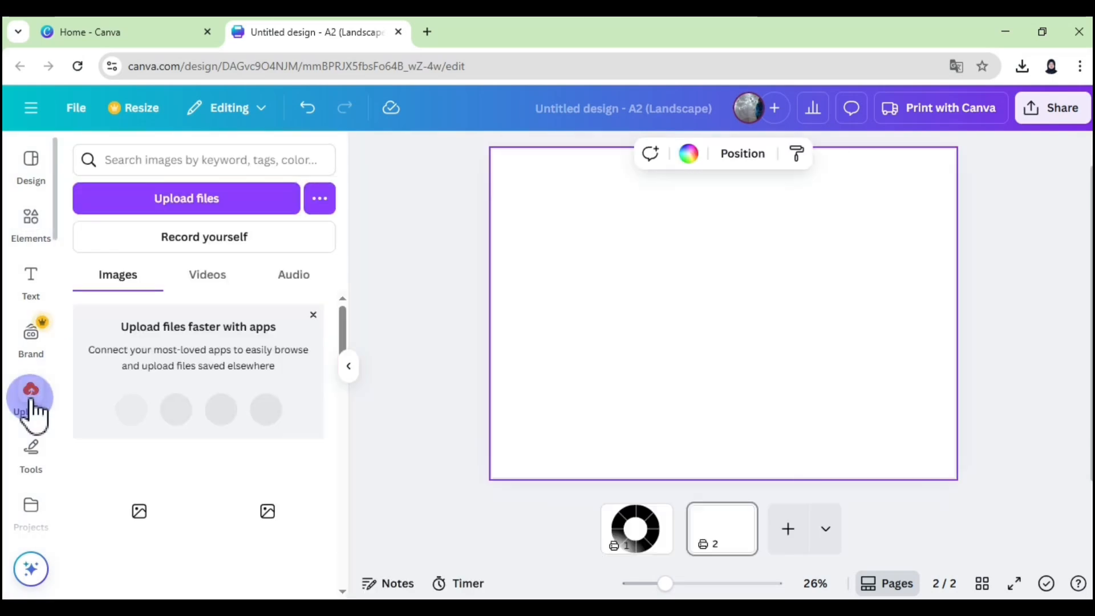
{"action": "left_click", "coordinate": [170, 207]}
{"action": "left_click", "coordinate": [168, 202]}
{"action": "left_click", "coordinate": [404, 375]}
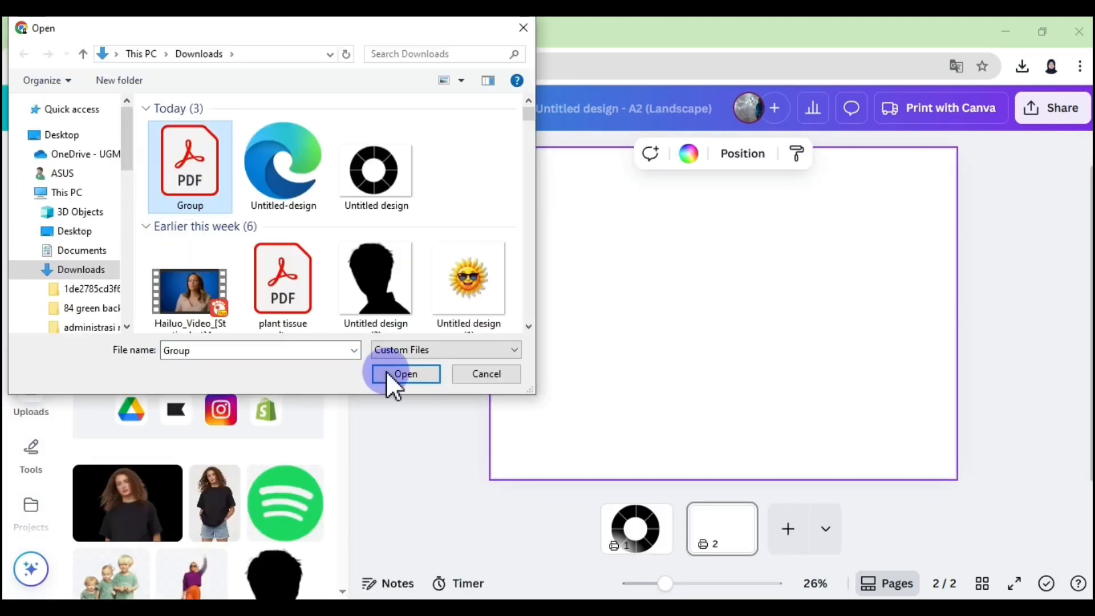
Place the Group.pdf design on page 2 and clear the checkered images from the ring segments, leaving empty photo frames
{"action": "left_click_drag", "start_coordinate": [117, 371], "coordinate": [594, 378]}
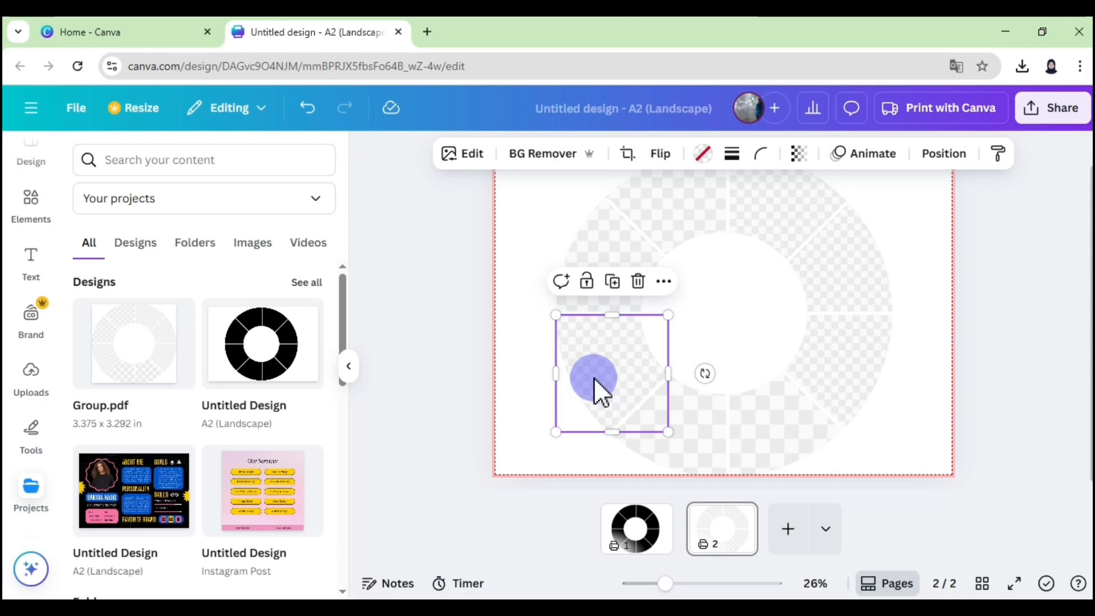
{"action": "left_click_drag", "start_coordinate": [593, 378], "coordinate": [768, 413]}
{"action": "left_click", "coordinate": [914, 279]}
{"action": "left_click", "coordinate": [349, 366]}
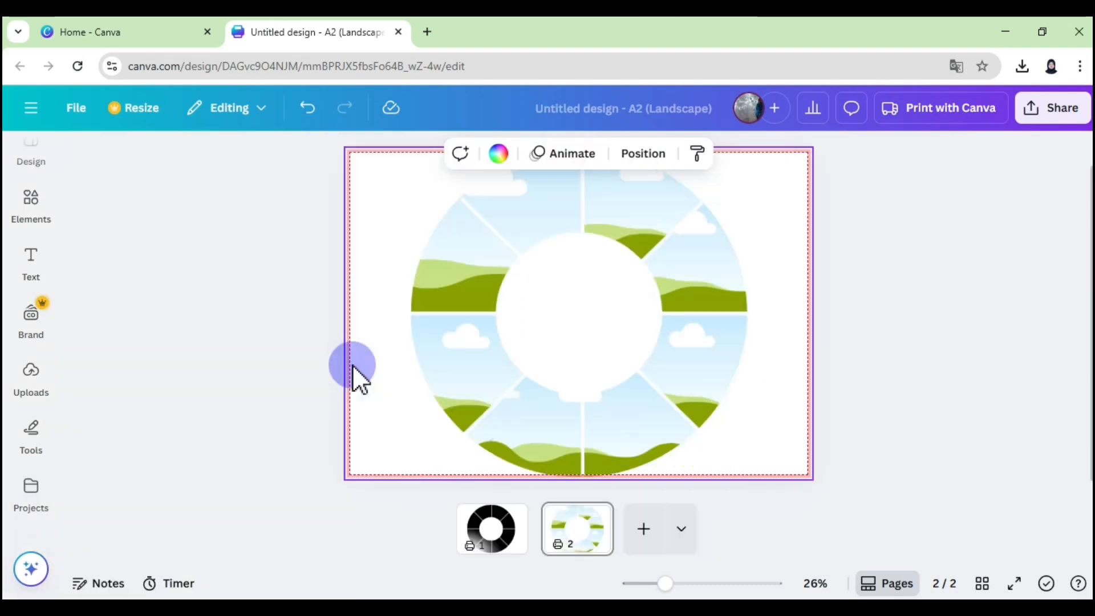
{"action": "left_click", "coordinate": [290, 366]}
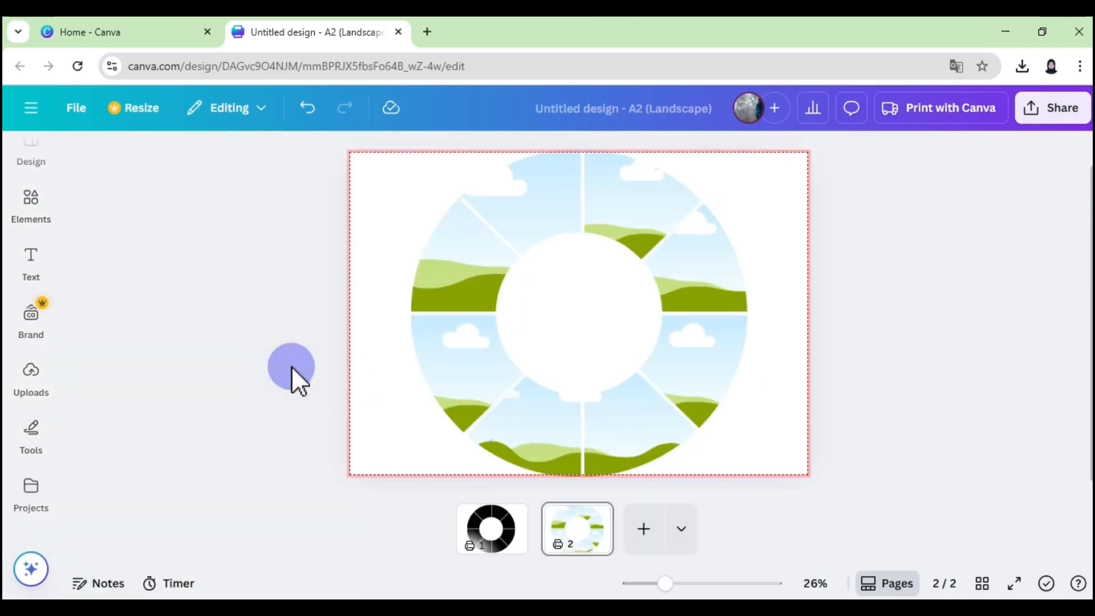
Fill the upper ring segment just right of the vertical divider with the uploaded photo of the woman in black, shifting it down to show her face
{"action": "left_click", "coordinate": [32, 378]}
{"action": "left_click_drag", "start_coordinate": [206, 527], "coordinate": [604, 252]}
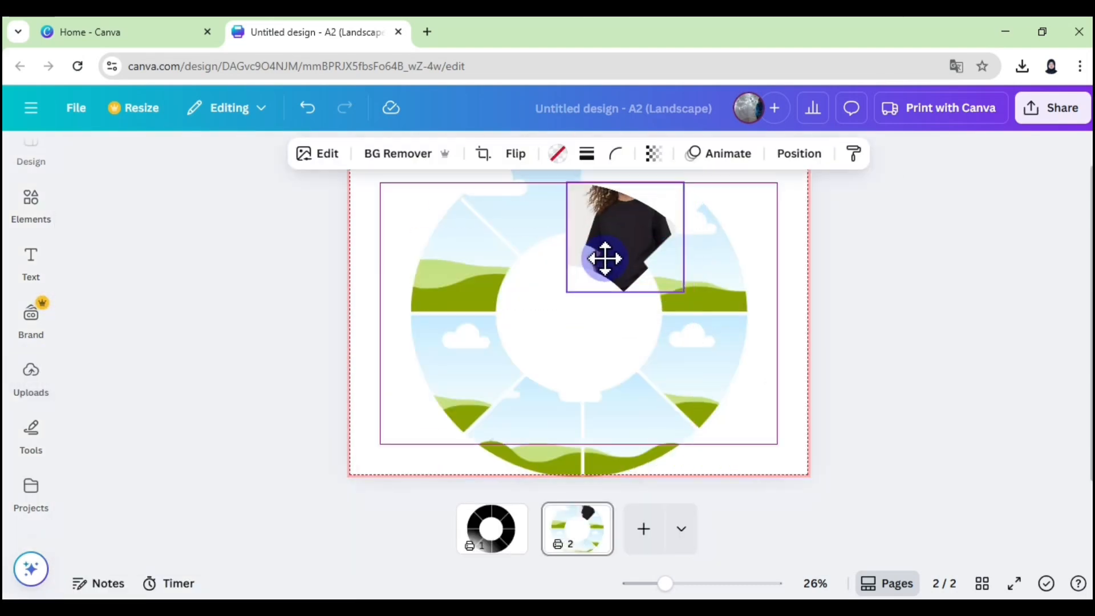
{"action": "left_click", "coordinate": [694, 293]}
{"action": "scroll", "coordinate": [911, 501], "scroll_direction": "down", "scroll_amount": 5}
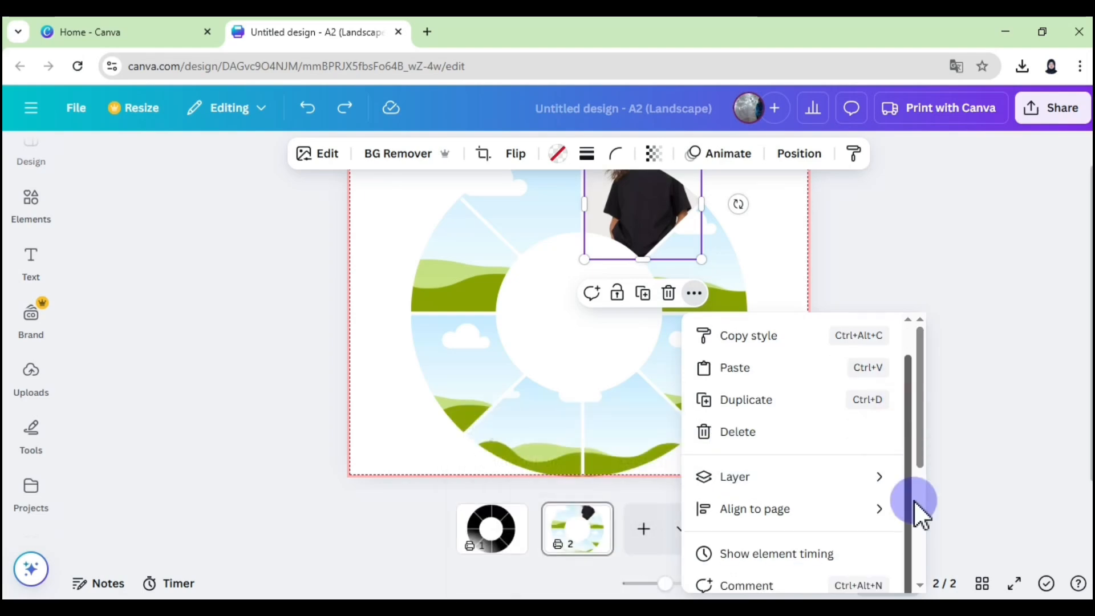
{"action": "double_click", "coordinate": [665, 249]}
{"action": "left_click_drag", "start_coordinate": [649, 247], "coordinate": [641, 316]}
{"action": "left_click", "coordinate": [764, 219]}
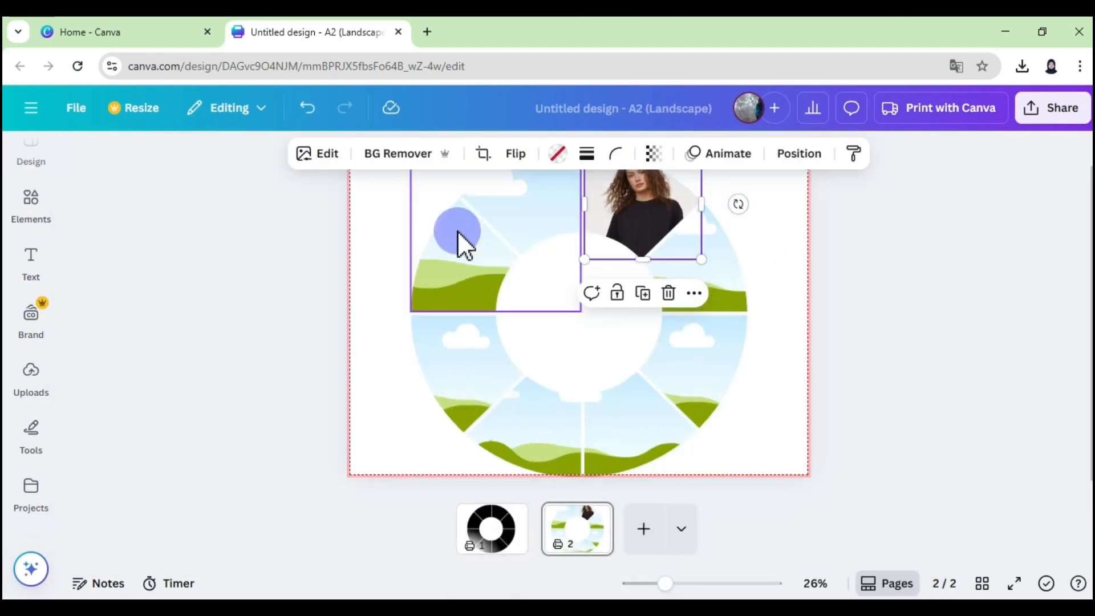